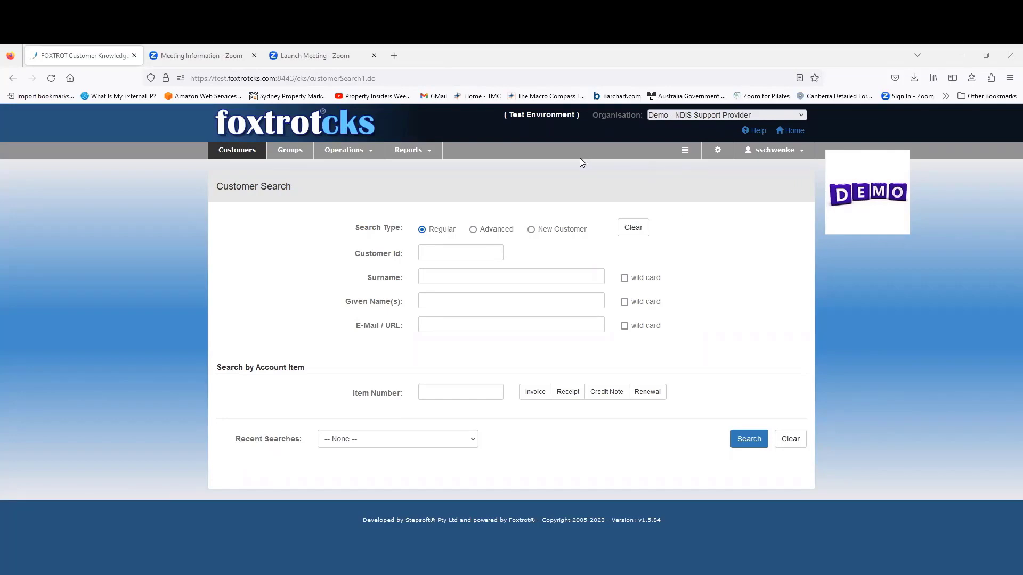
Open the Quick Actions menu from the Customer Search page.
left_click(685, 151)
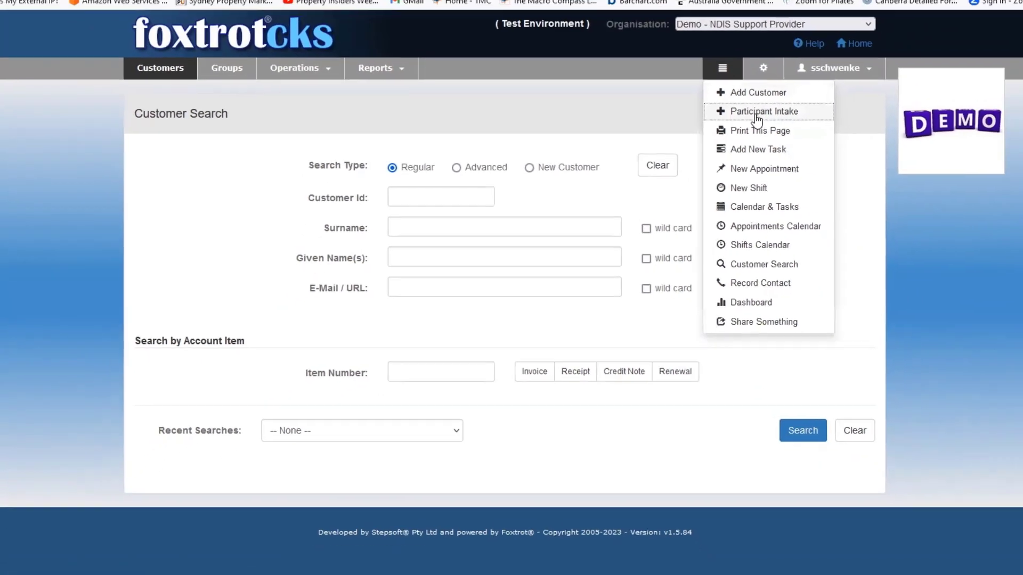
Choose Participant Intake to open a blank Membership Application form.
left_click(794, 90)
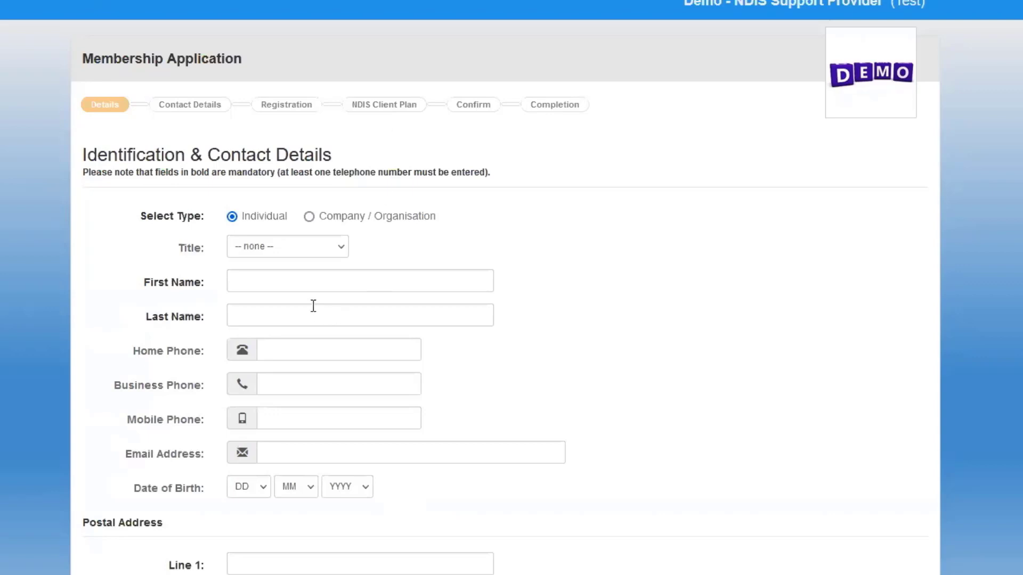
Enter title Ms plus the participant's first name, last name, mobile number and email address.
left_click(302, 253)
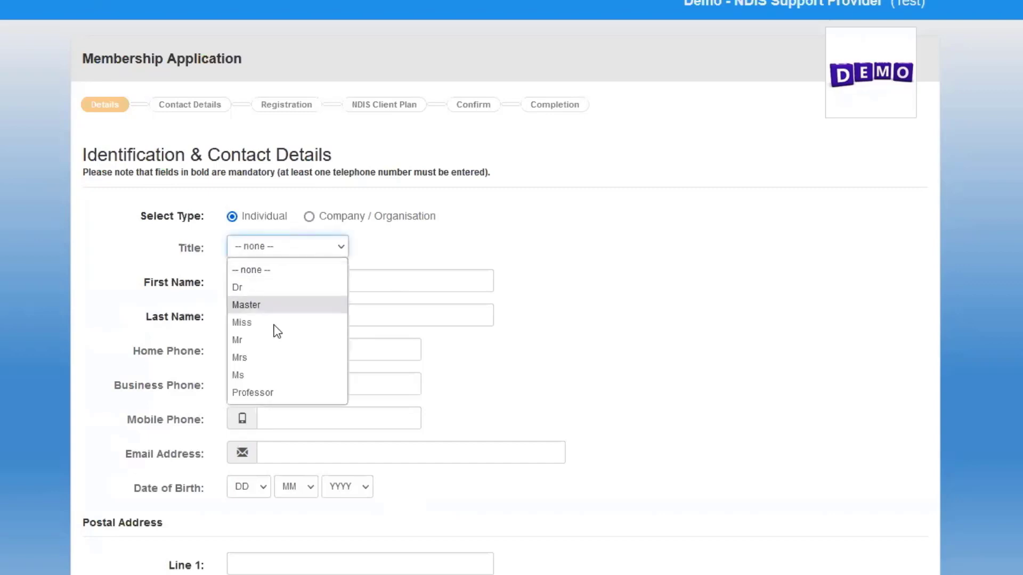
left_click(253, 371)
left_click(264, 283)
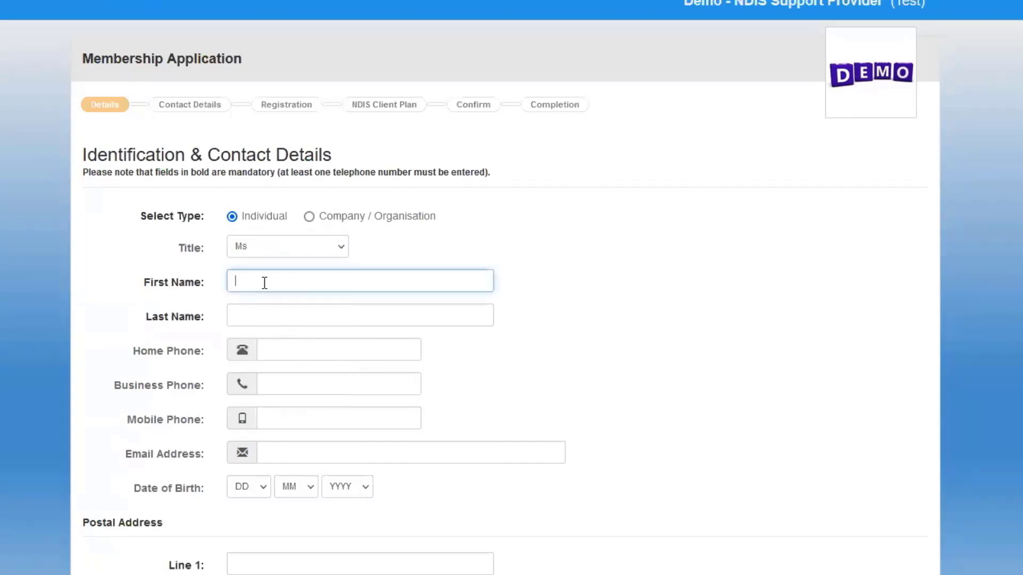
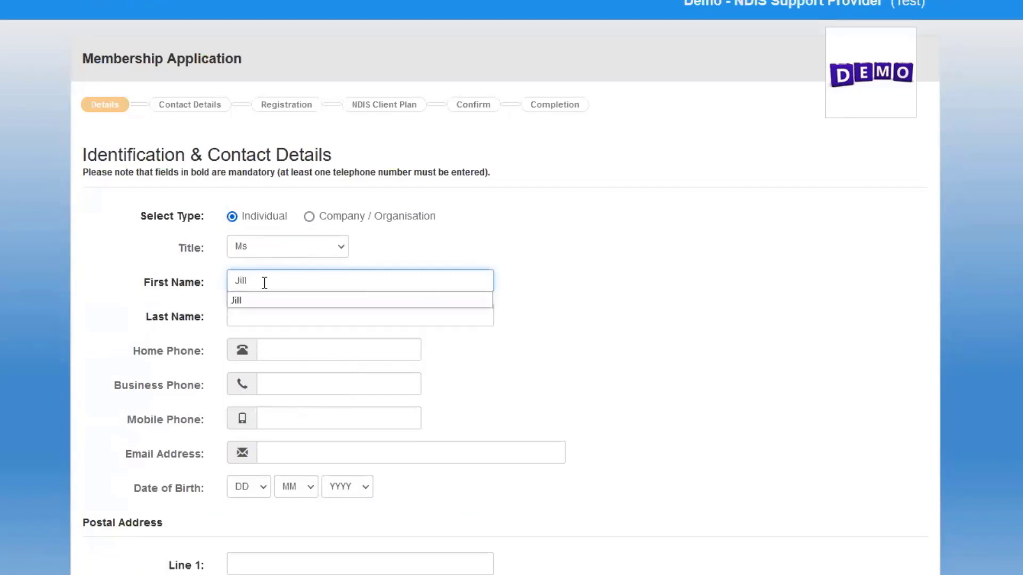
key("Tab")
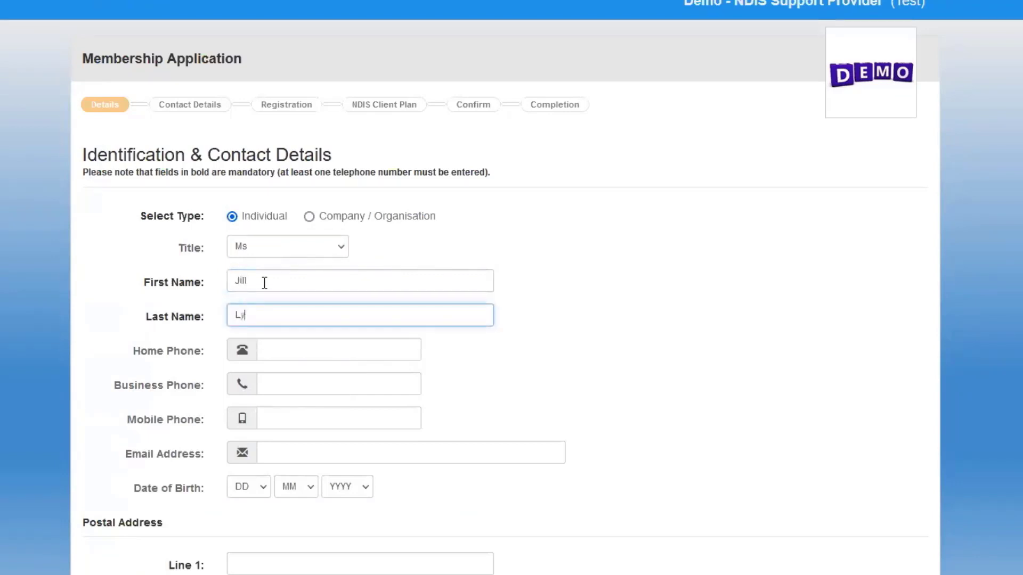
key("Tab")
key("Tab")
key("Tab")
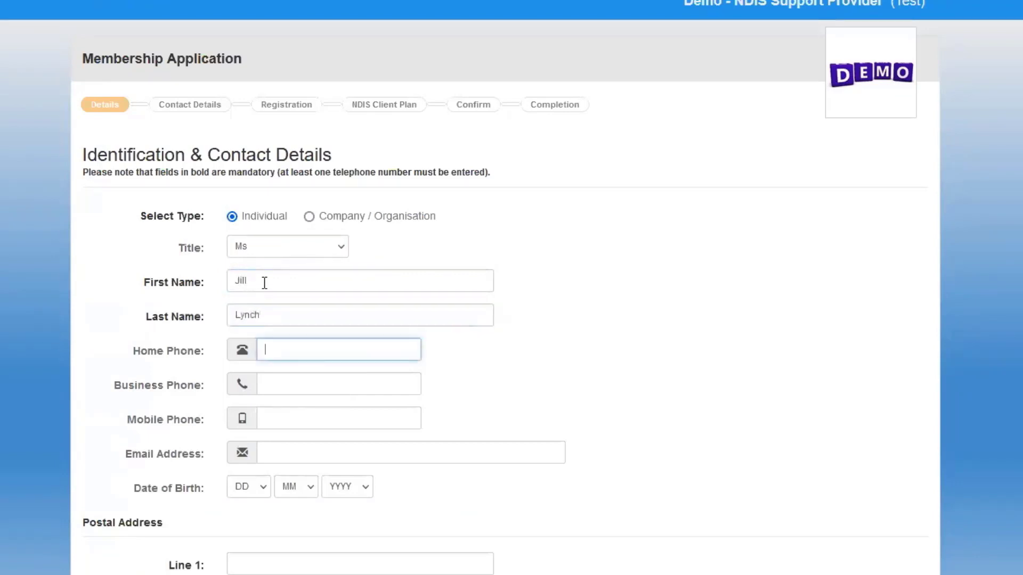
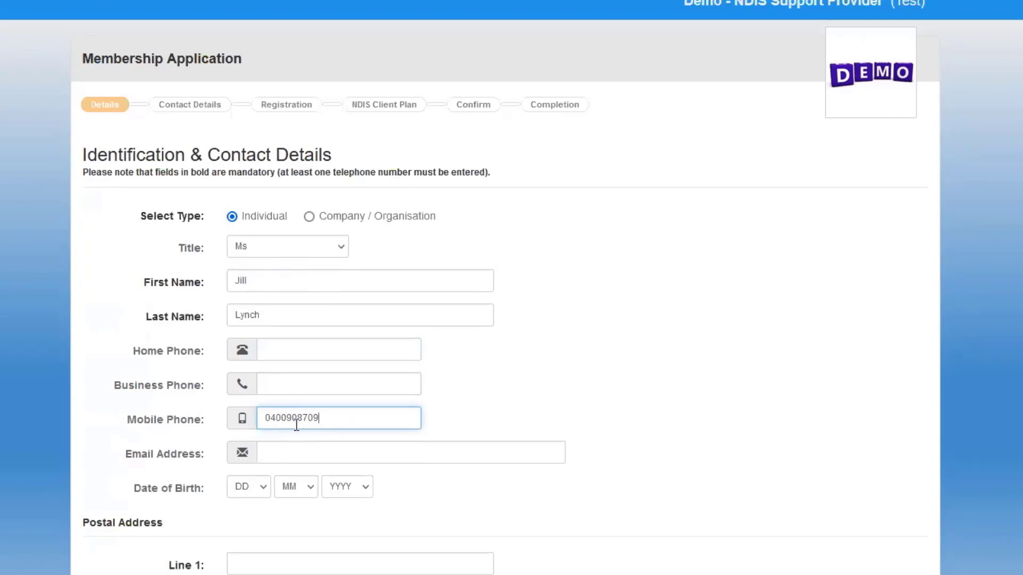
left_click(265, 453)
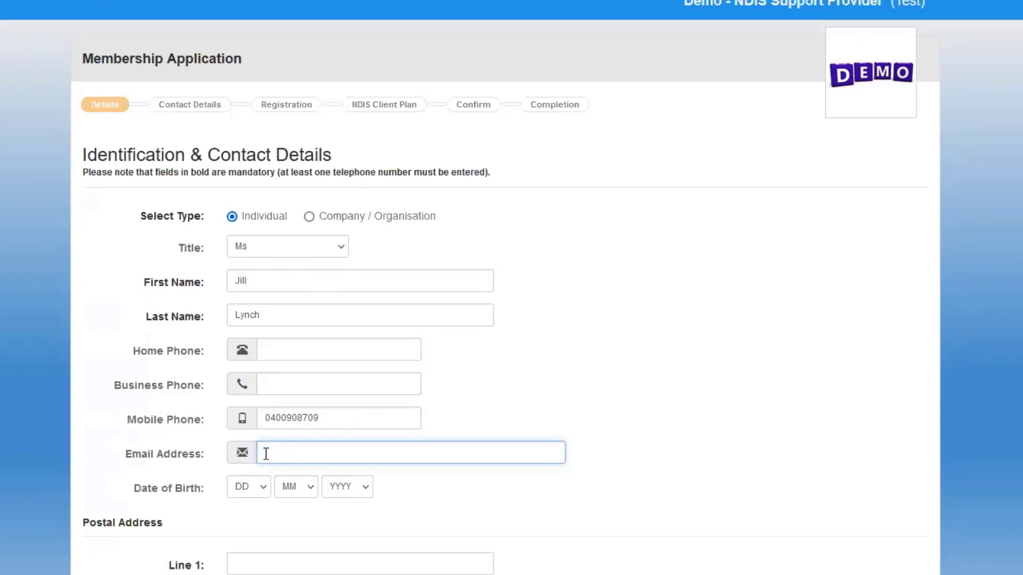
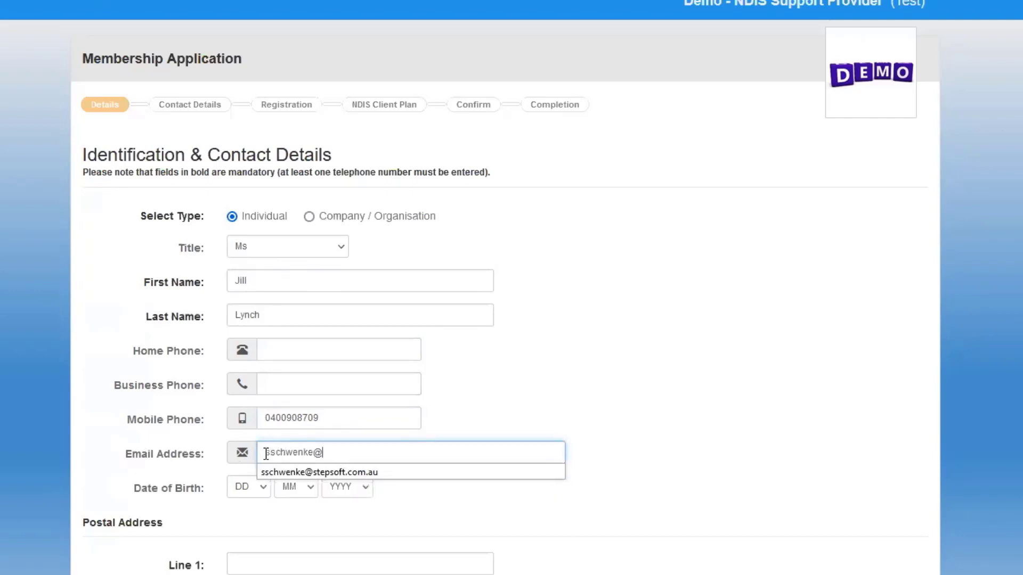
left_click(232, 494)
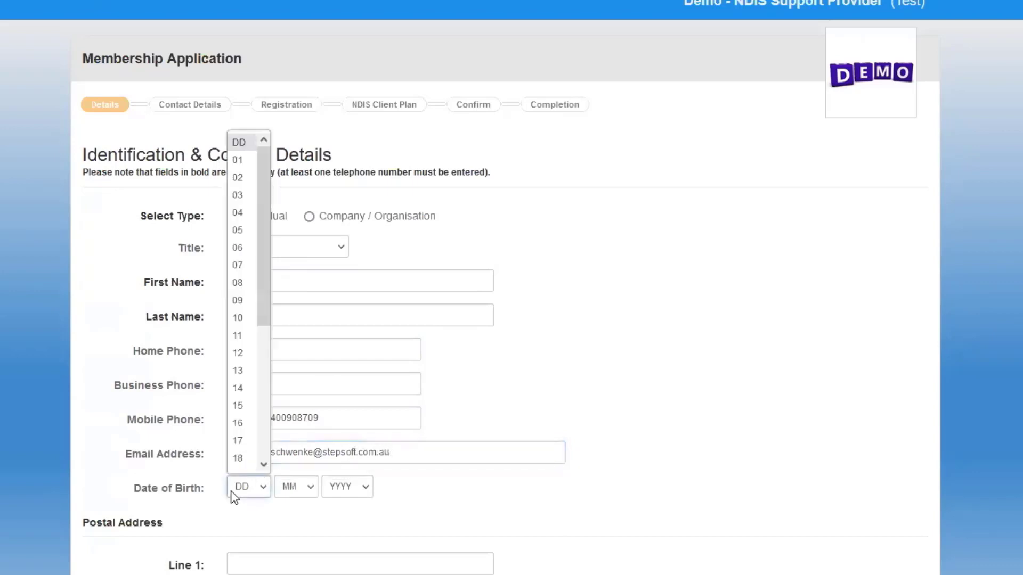
left_click(244, 372)
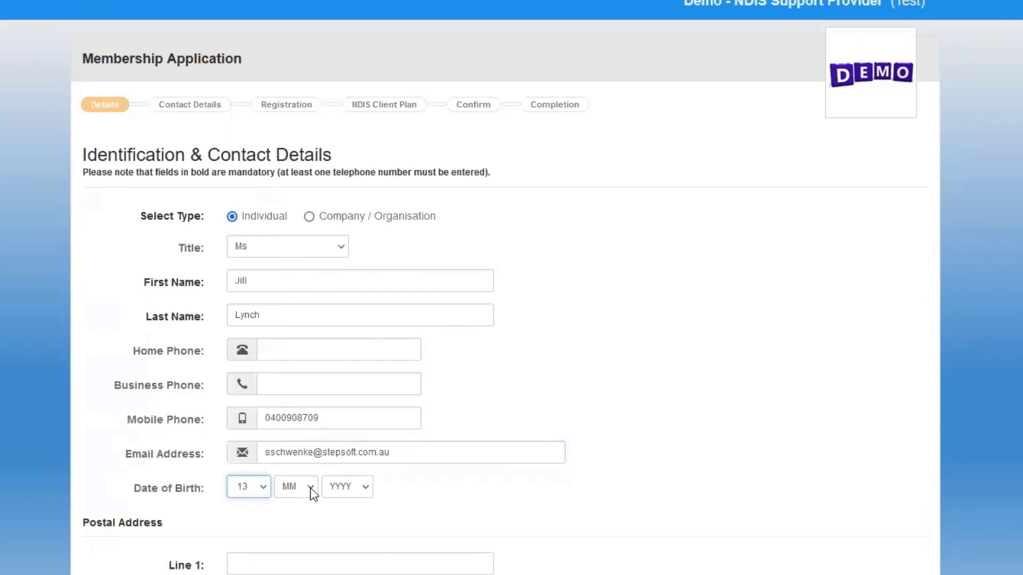
left_click(312, 494)
left_click(301, 393)
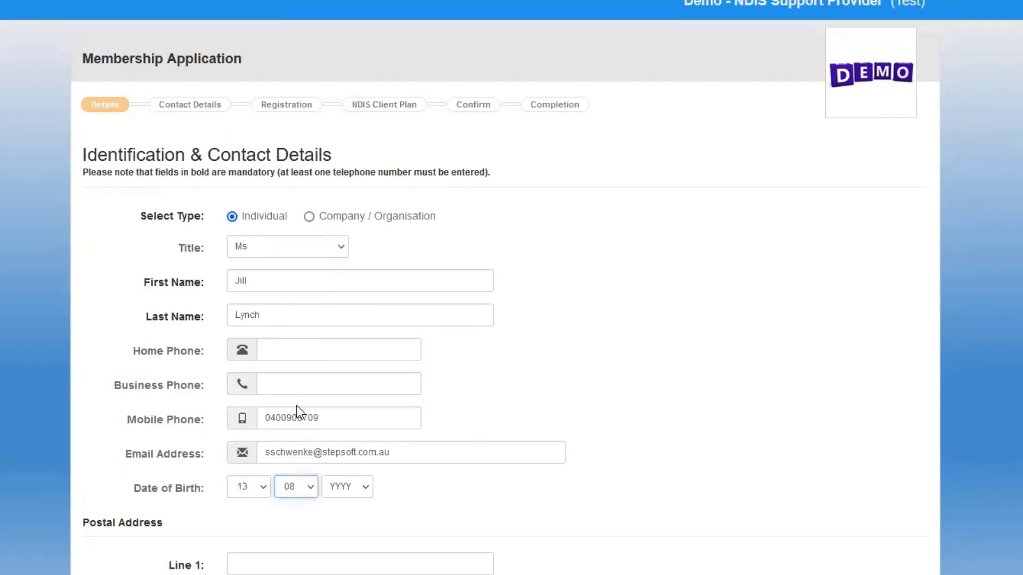
left_click(365, 491)
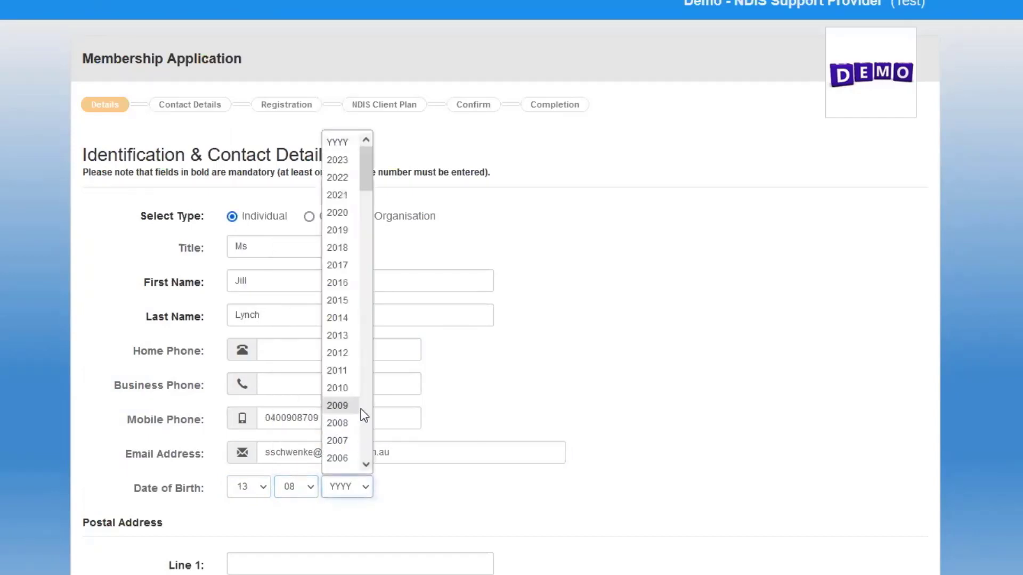
scroll(361, 408, "down", 8)
left_click(338, 423)
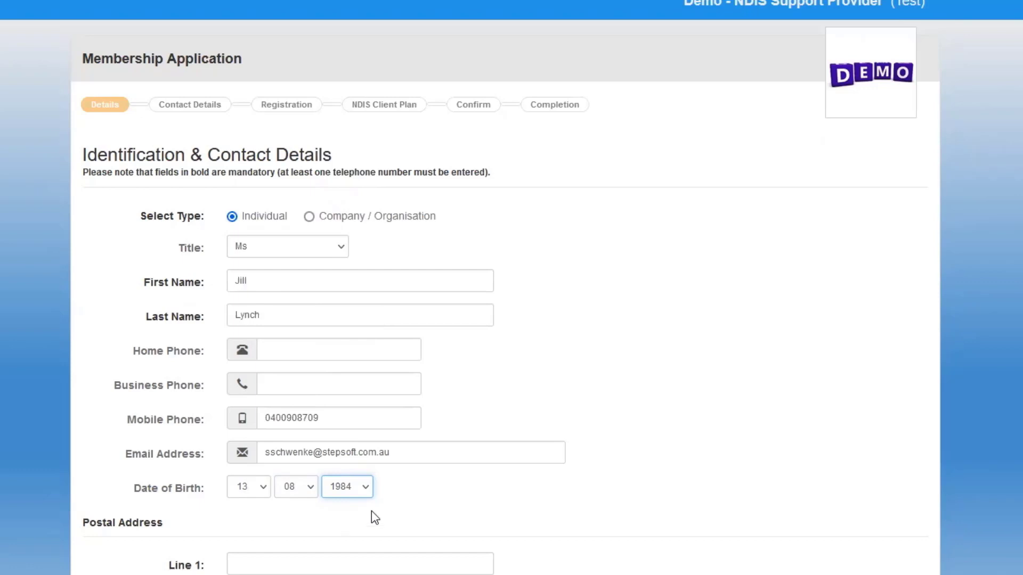
scroll(511, 506, "down", 2)
scroll(515, 510, "down", 2)
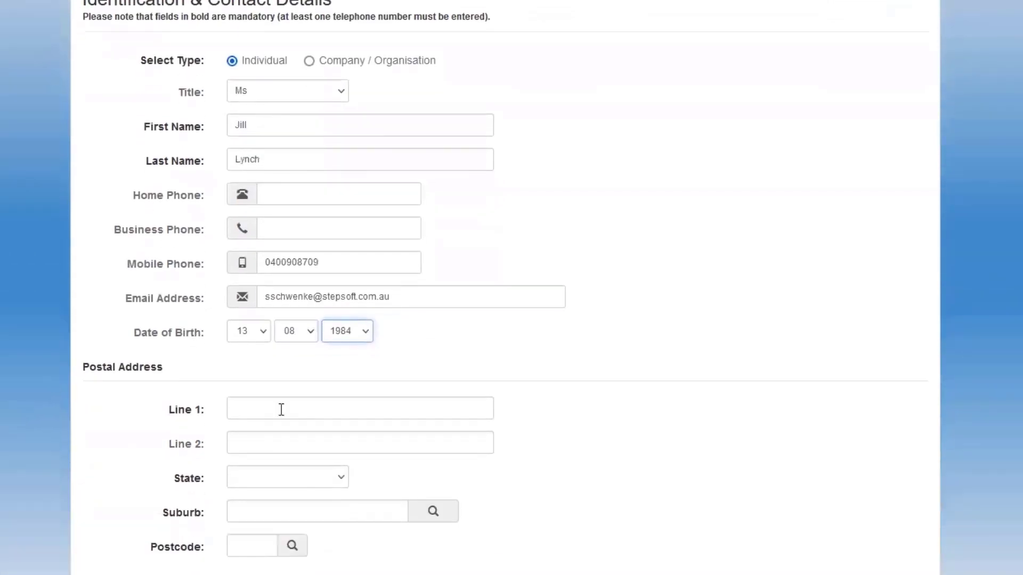
Enter the street address, state QLD, suburb and postcode, then continue to Contact Details.
left_click(249, 410)
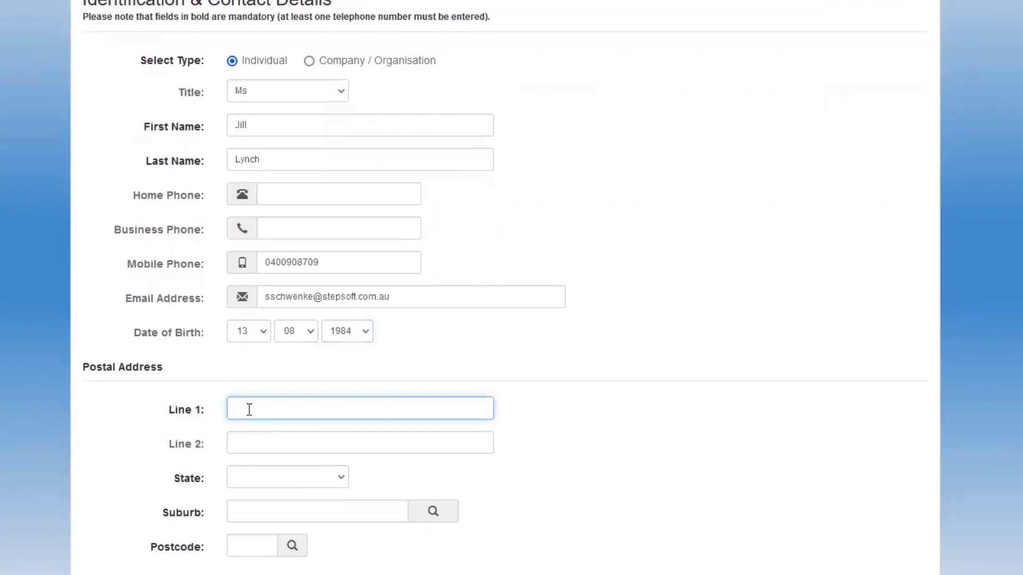
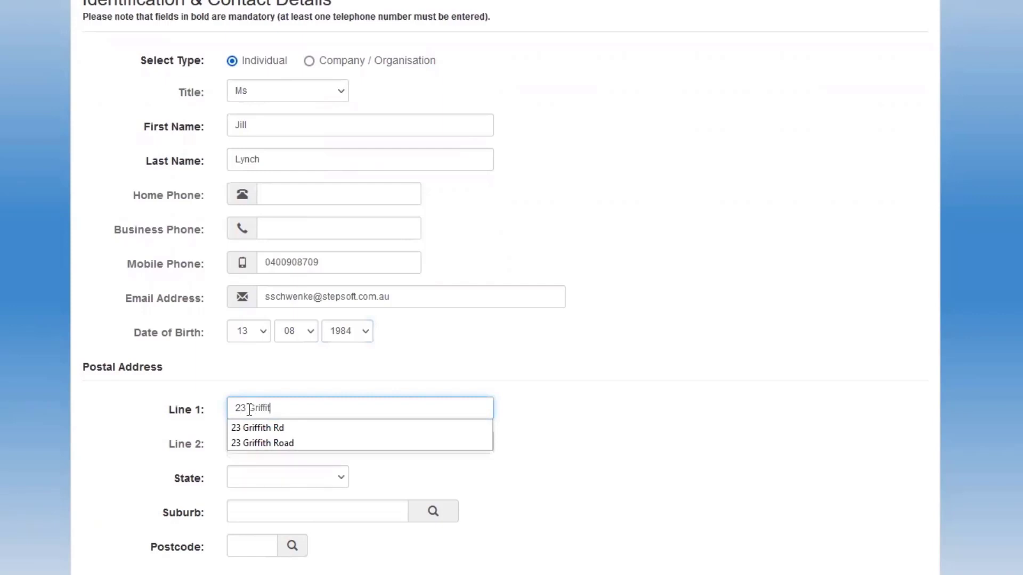
left_click(257, 429)
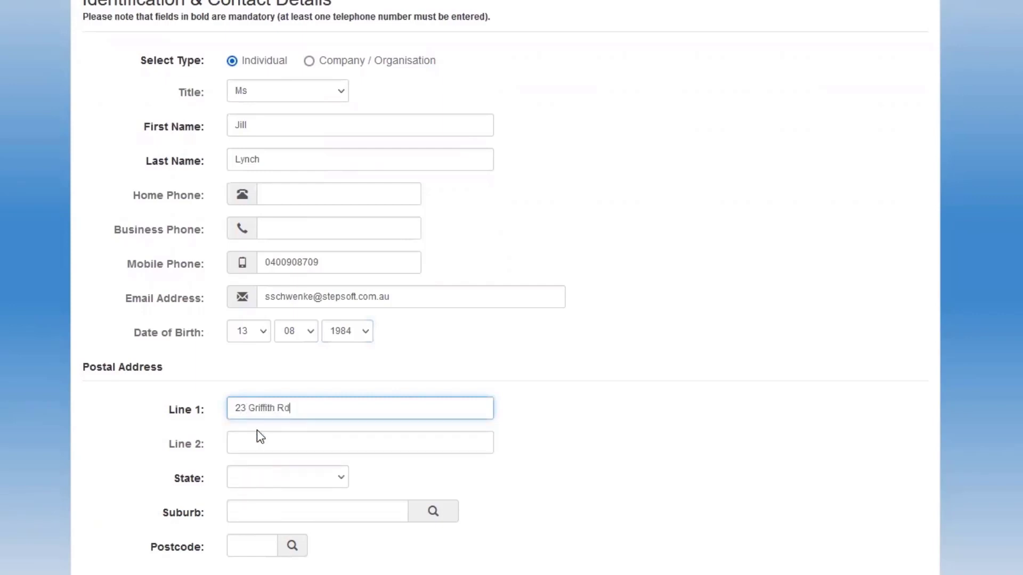
left_click(247, 477)
left_click(242, 568)
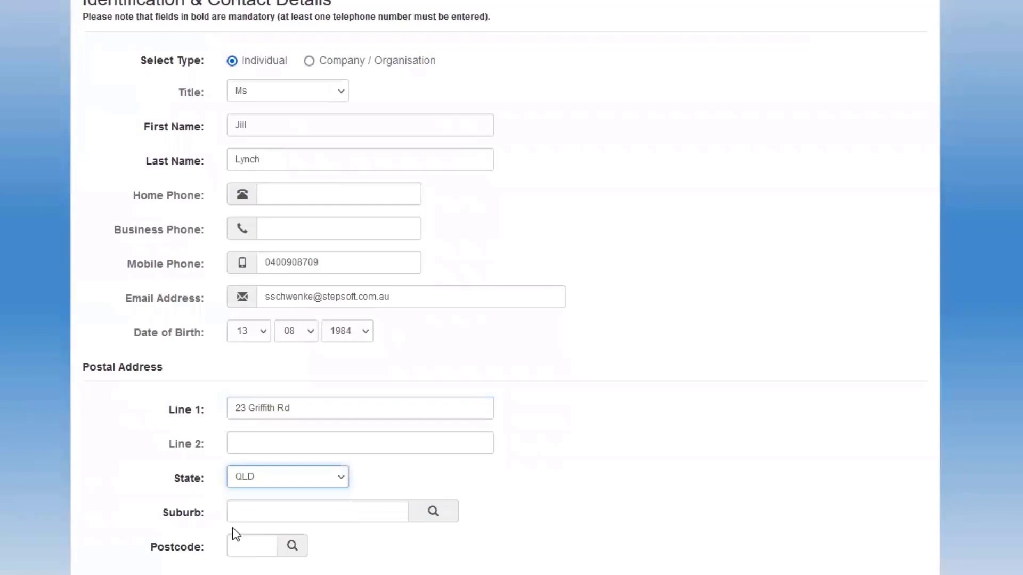
left_click(250, 512)
type("R")
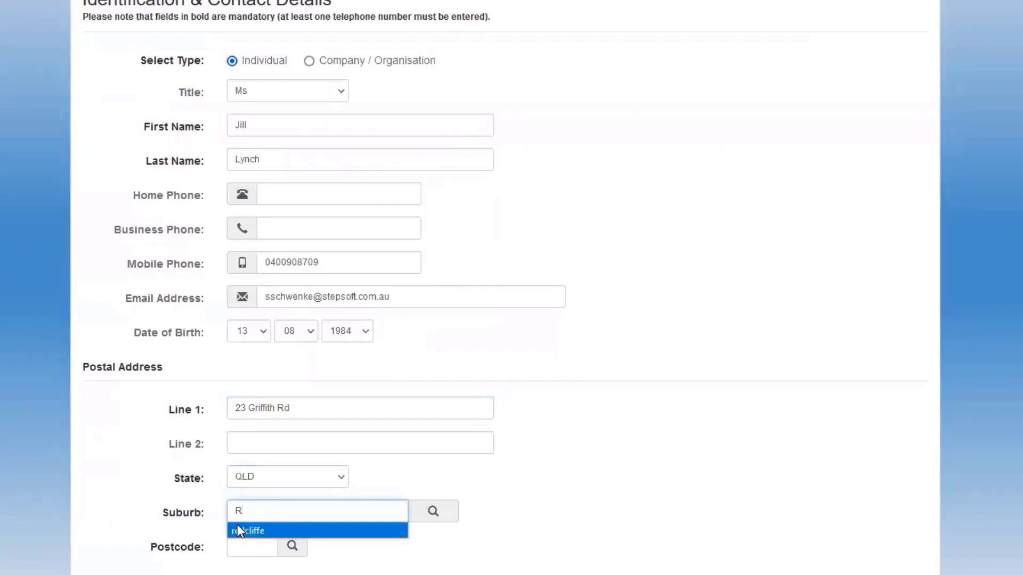
left_click(238, 530)
left_click(293, 545)
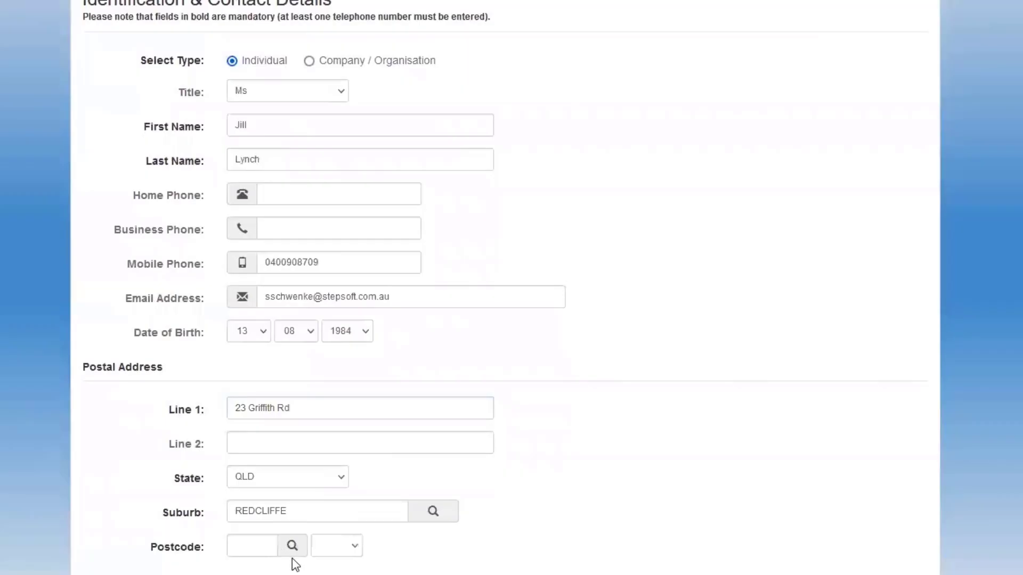
left_click(353, 549)
left_click(335, 567)
key("Return")
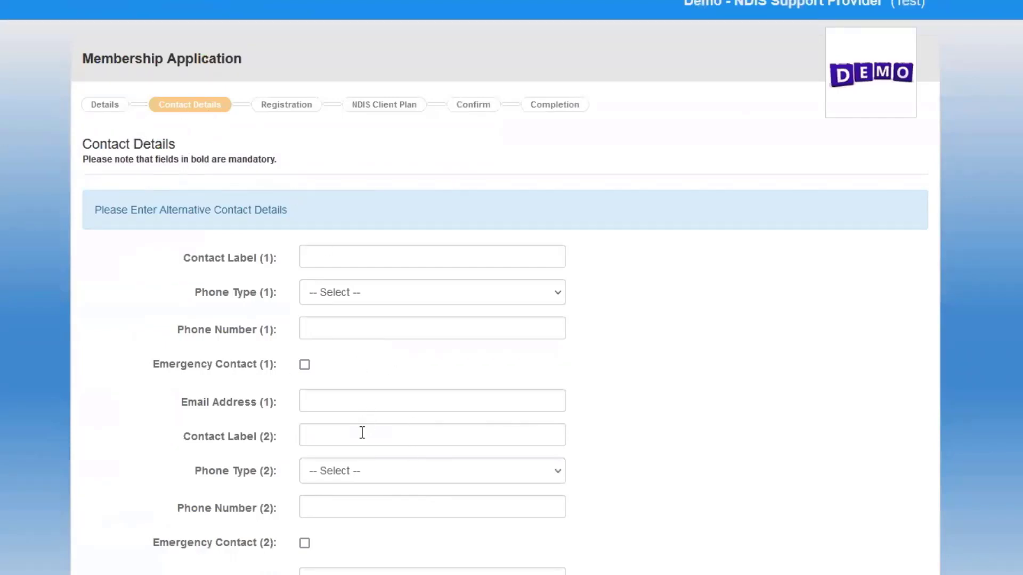
Add the sister as contact 1 with a Mobile phone number, marked as an emergency contact.
left_click(333, 259)
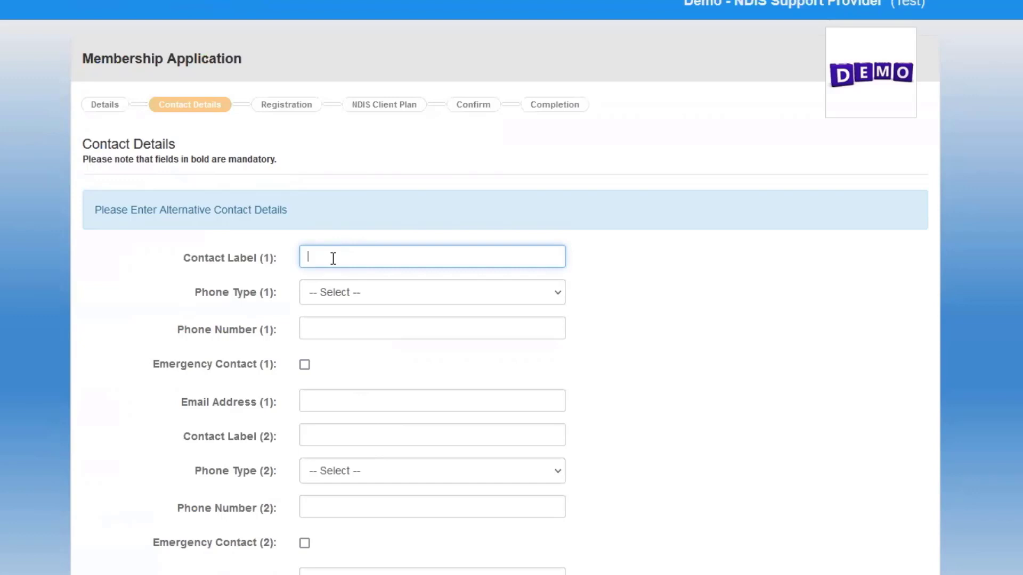
type("Sister F")
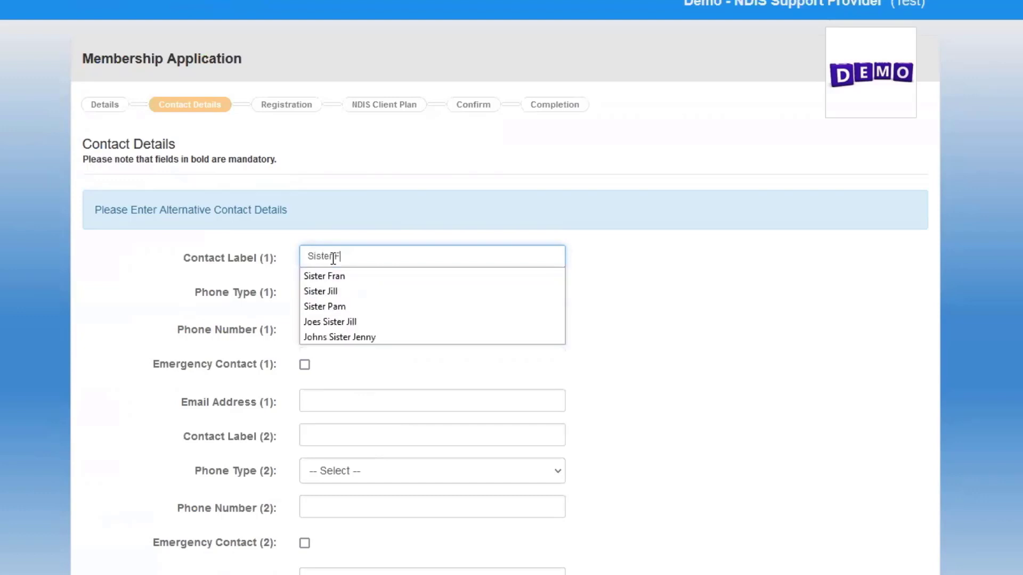
type("ran")
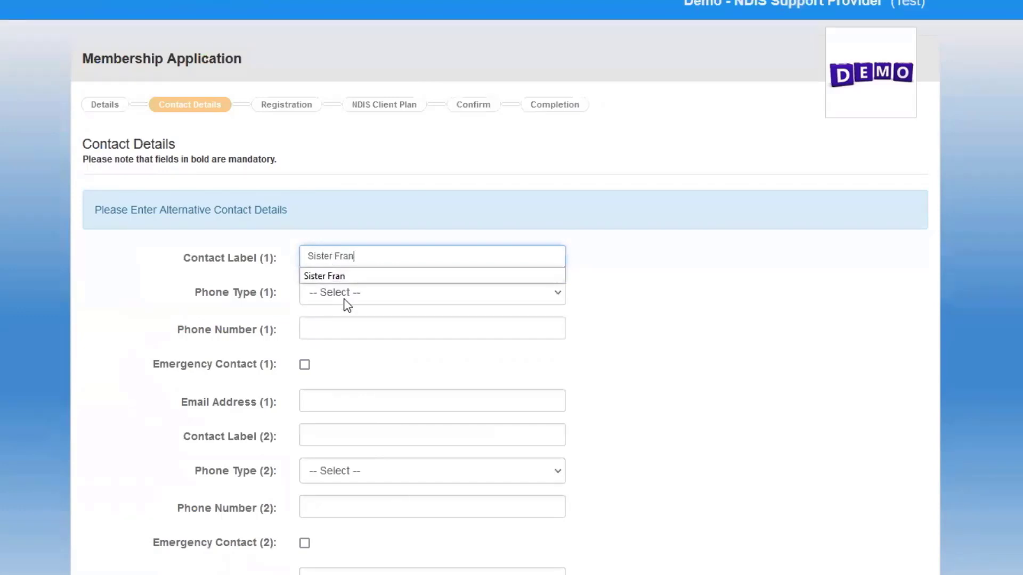
left_click(358, 292)
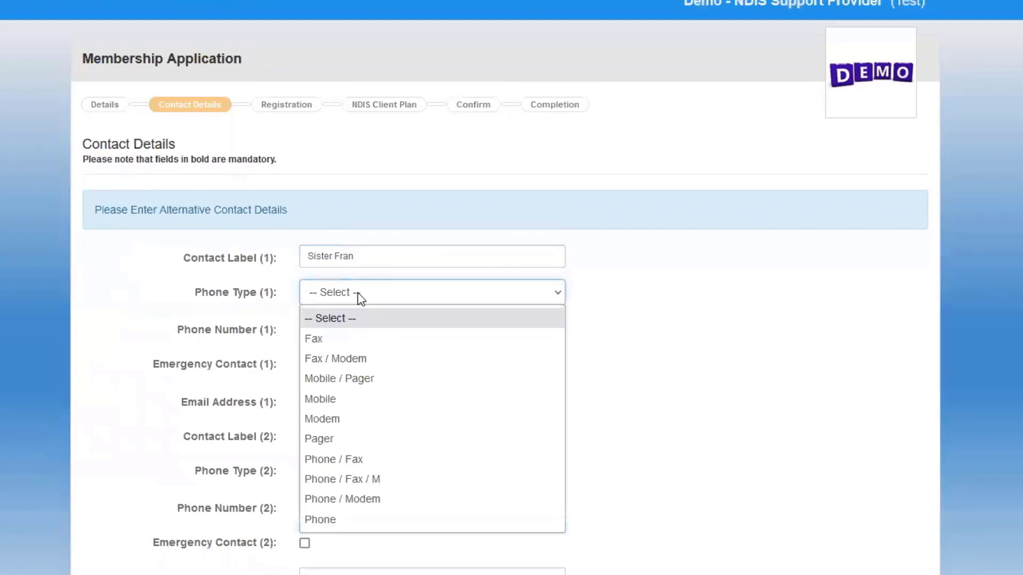
left_click(333, 399)
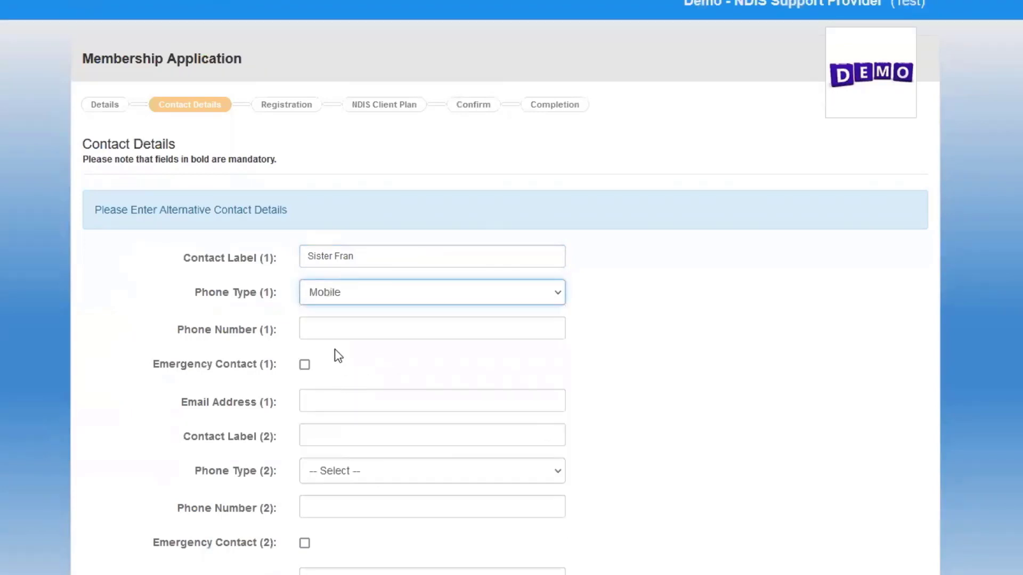
left_click(333, 327)
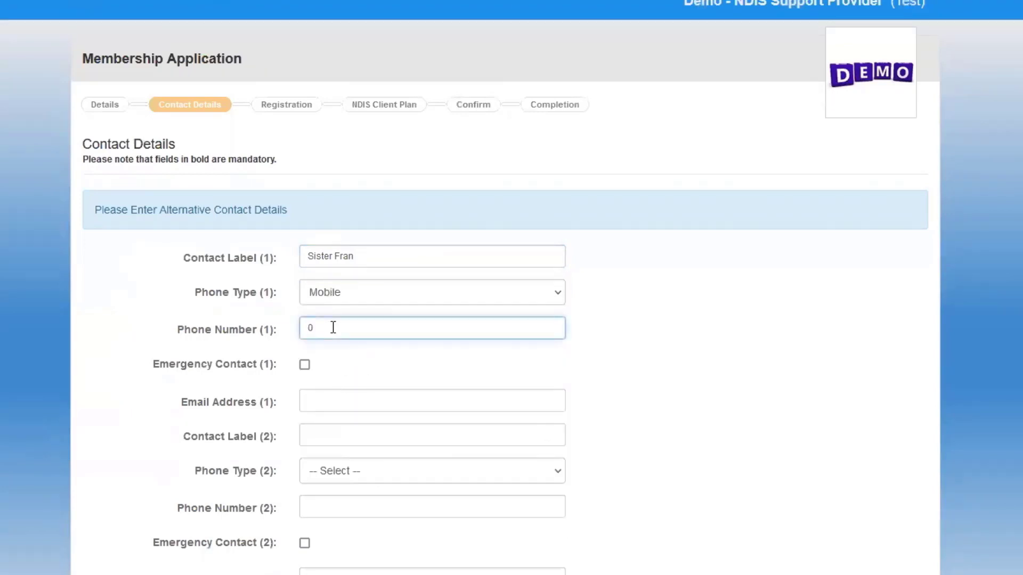
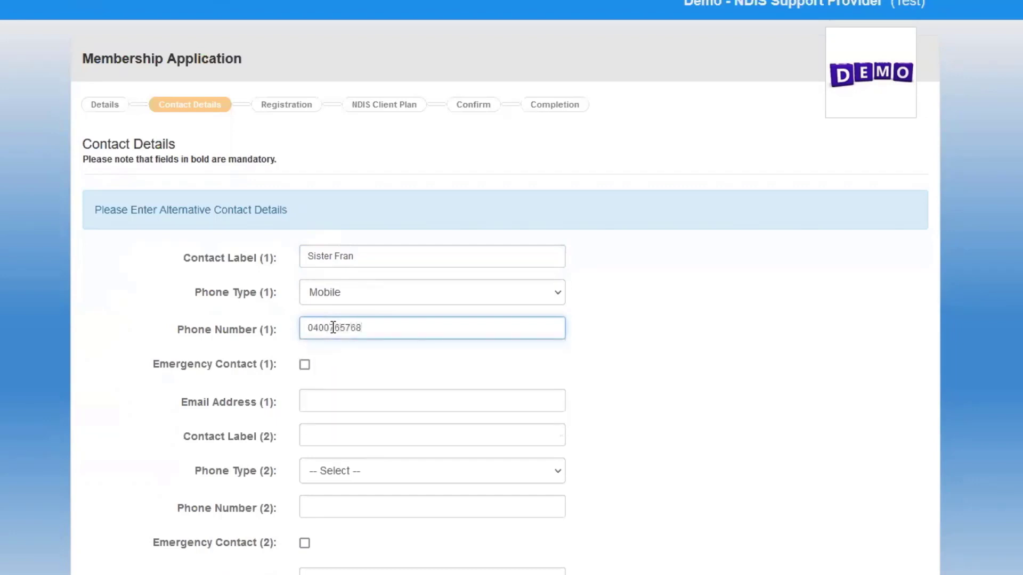
left_click(302, 364)
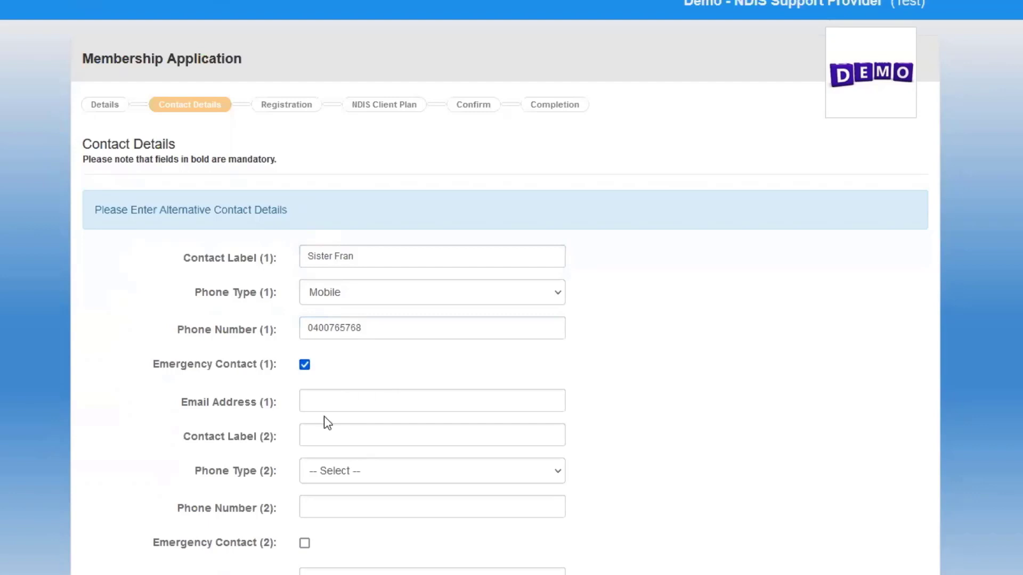
left_click(317, 401)
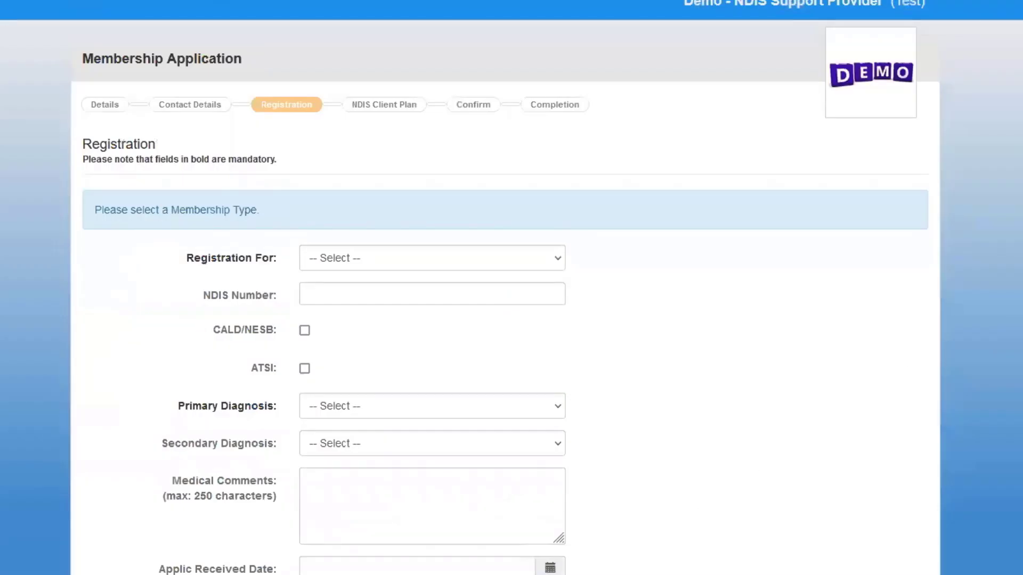
Register the applicant as a Wait Listed Participant and enter the participant's NDIS number.
scroll(505, 288, "down", 4)
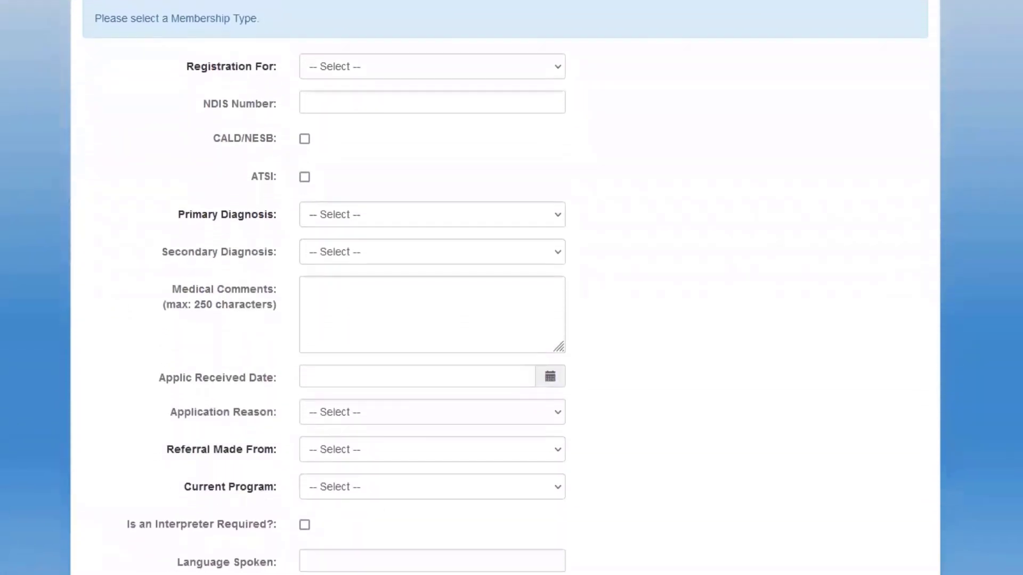
left_click(402, 64)
left_click(361, 127)
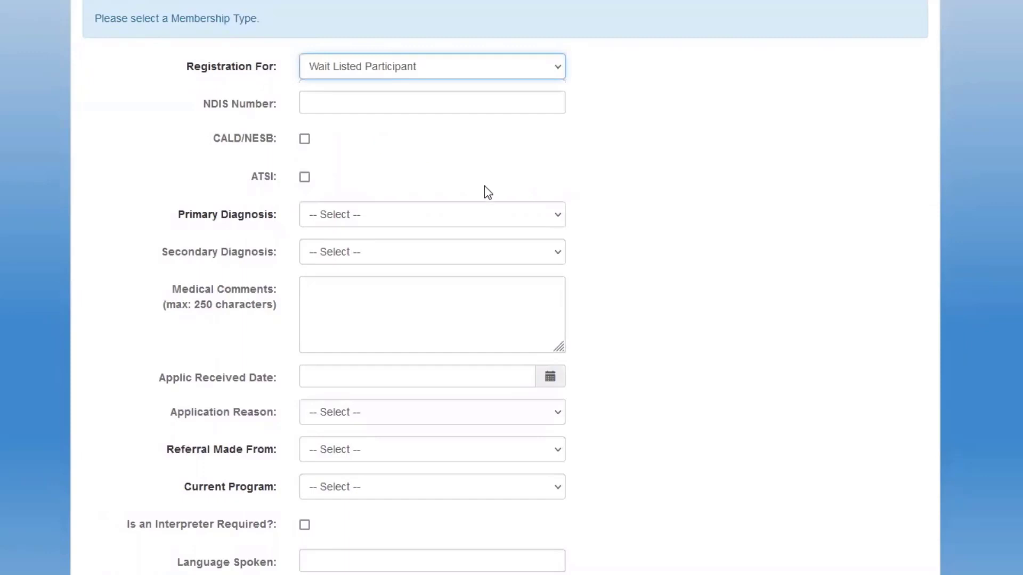
left_click(335, 104)
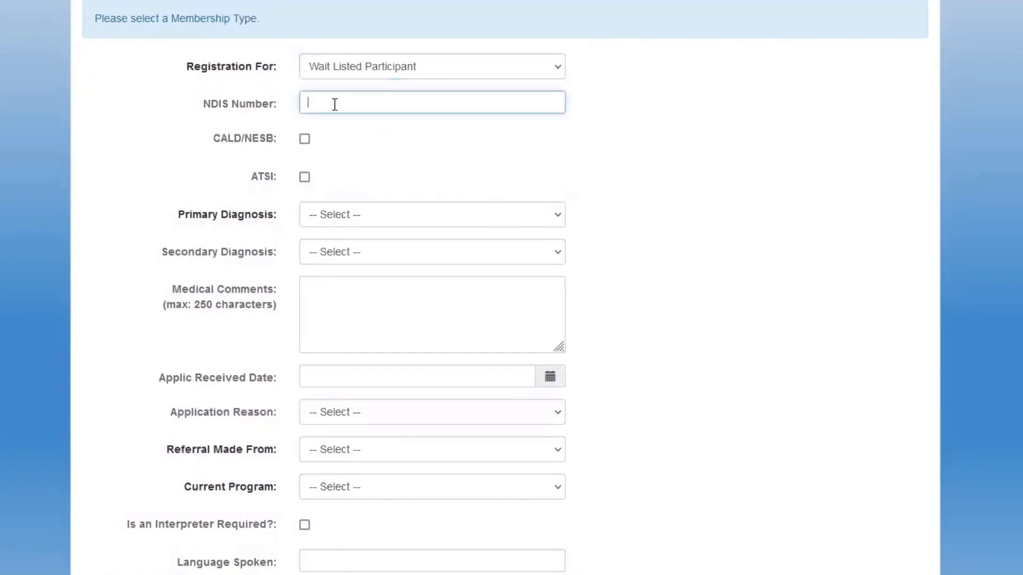
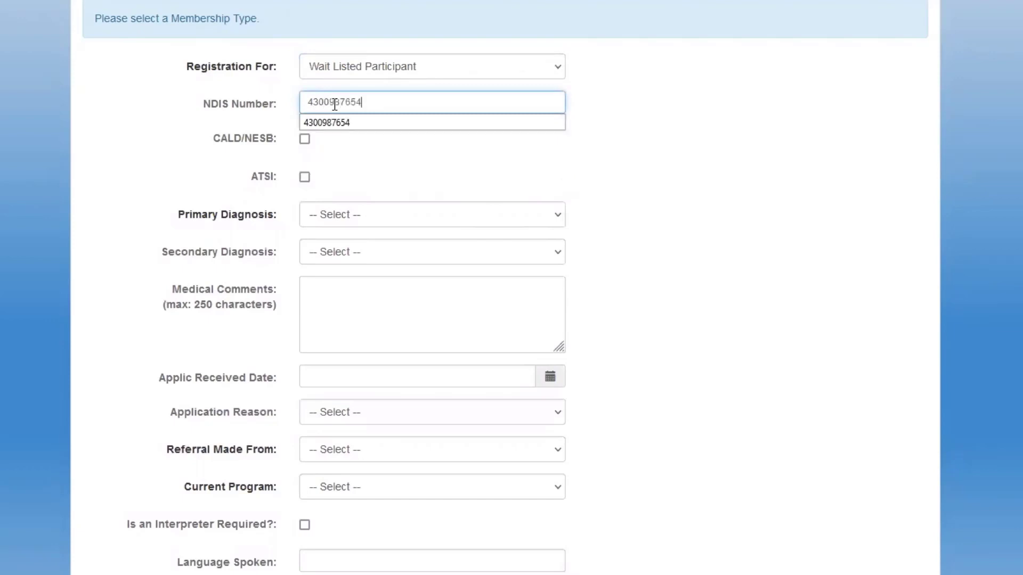
Set diagnosis MH Anxiety/Depression, referral GP, program NDIS Supports and required service Psychology.
left_click(325, 215)
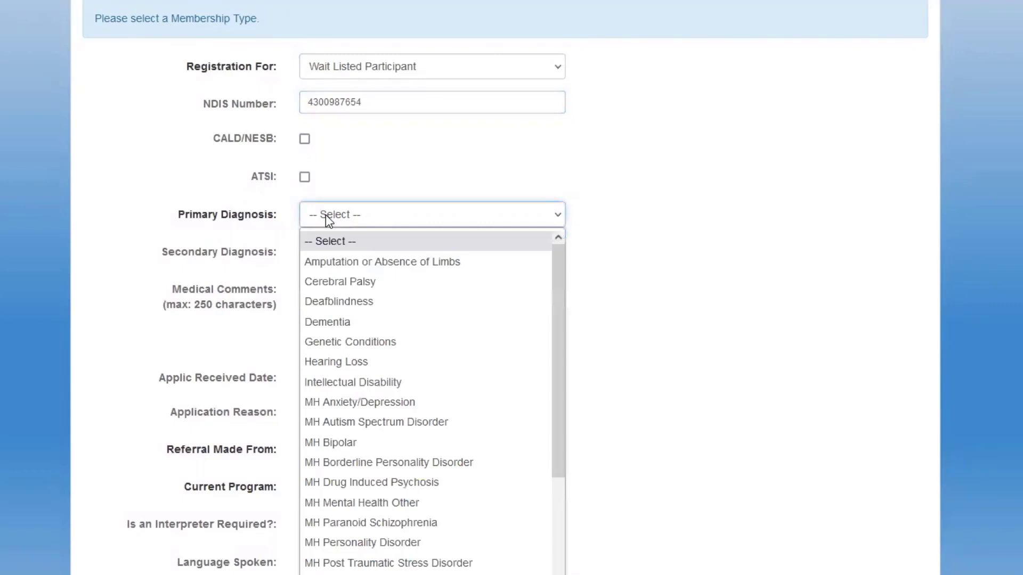
left_click(380, 403)
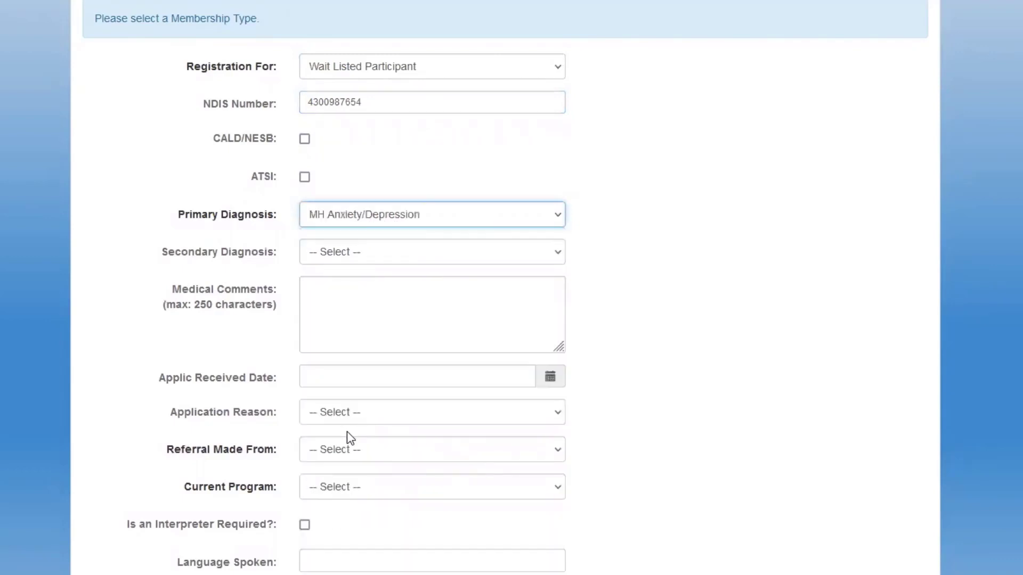
left_click(364, 457)
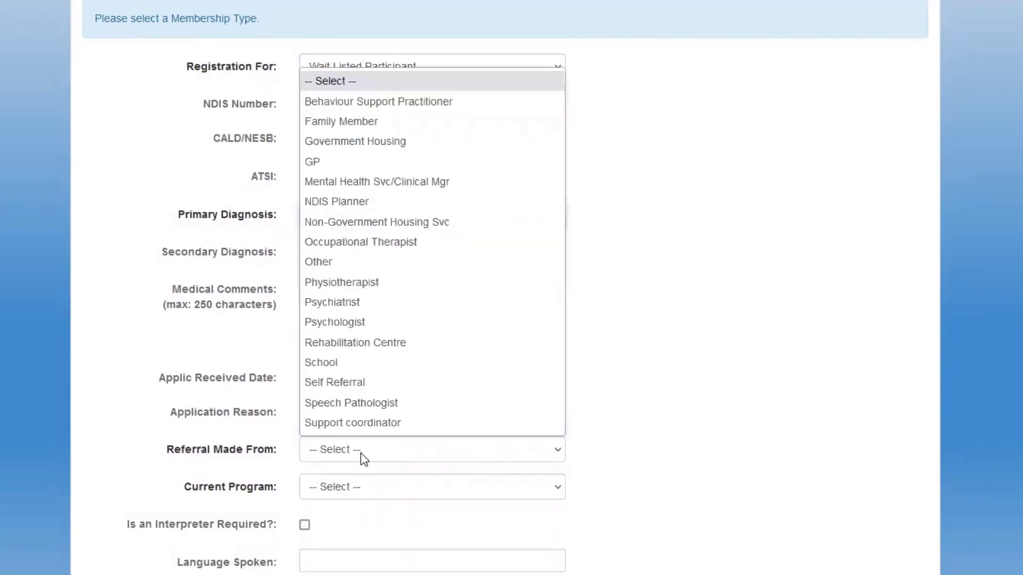
left_click(314, 165)
left_click(345, 487)
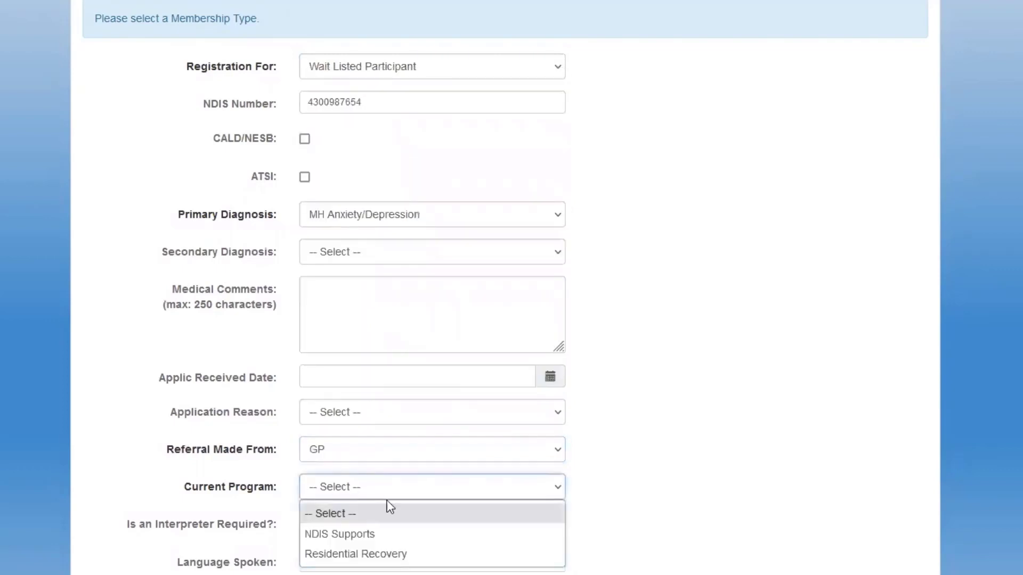
left_click(356, 533)
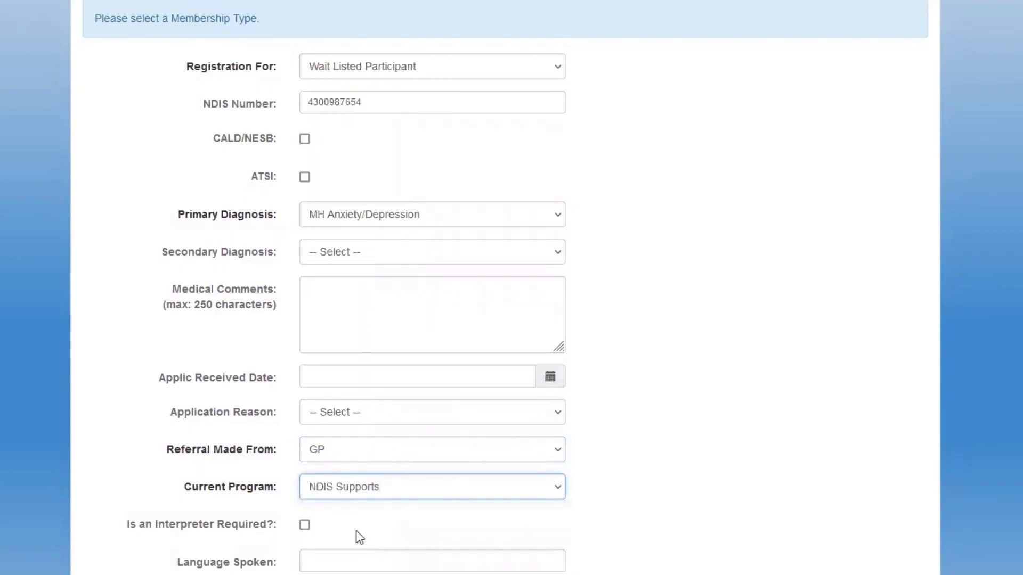
scroll(650, 394, "down", 4)
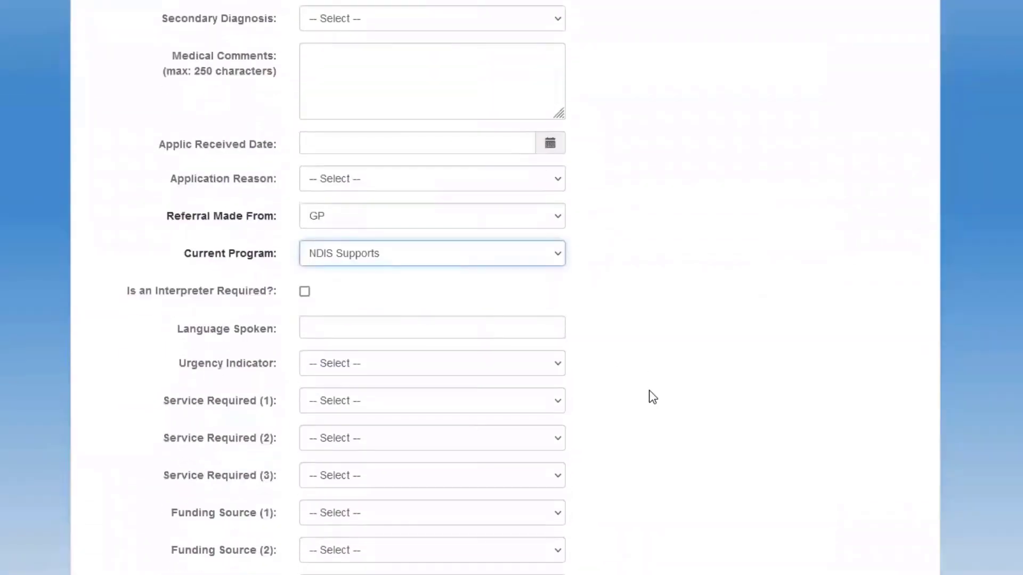
left_click(397, 408)
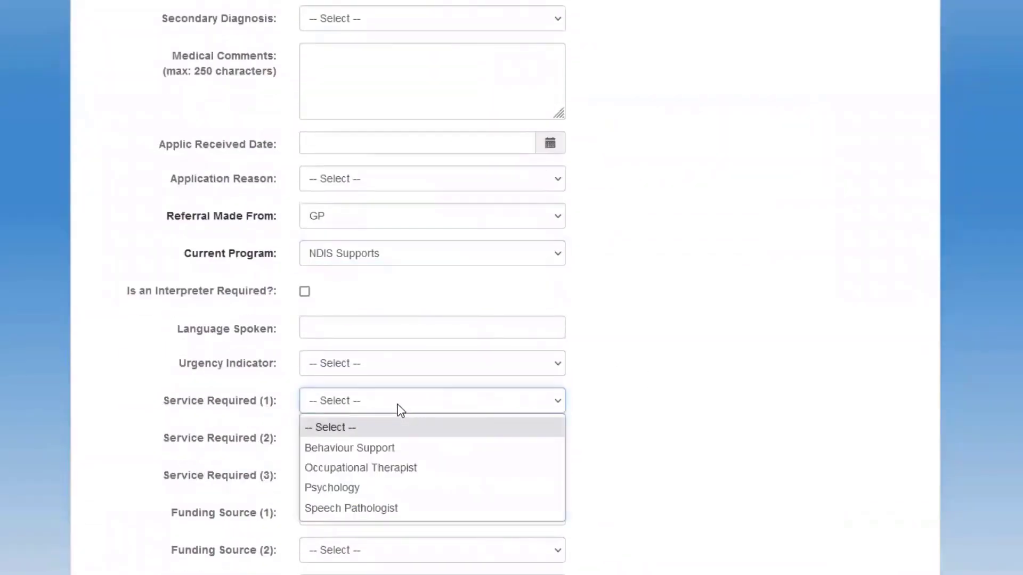
left_click(345, 487)
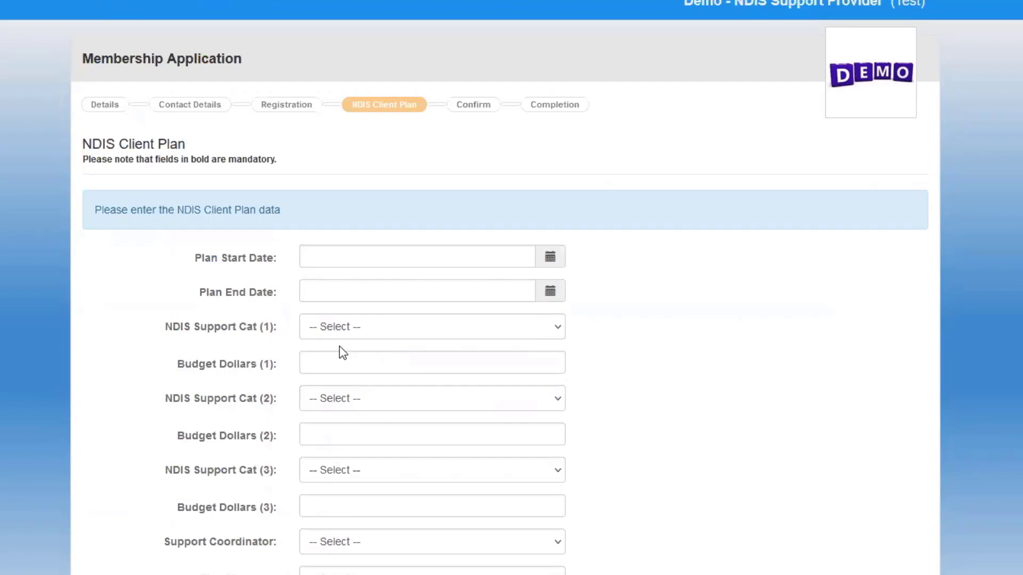
Set the plan dates to run from 01/02/2023 to 31/12/2023.
left_click(344, 254)
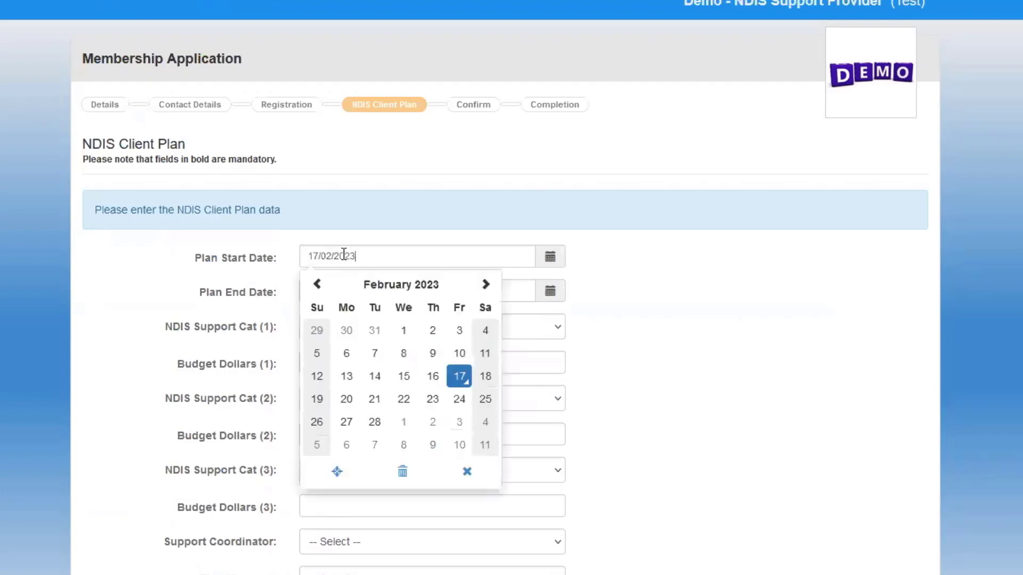
left_click(403, 332)
left_click(389, 288)
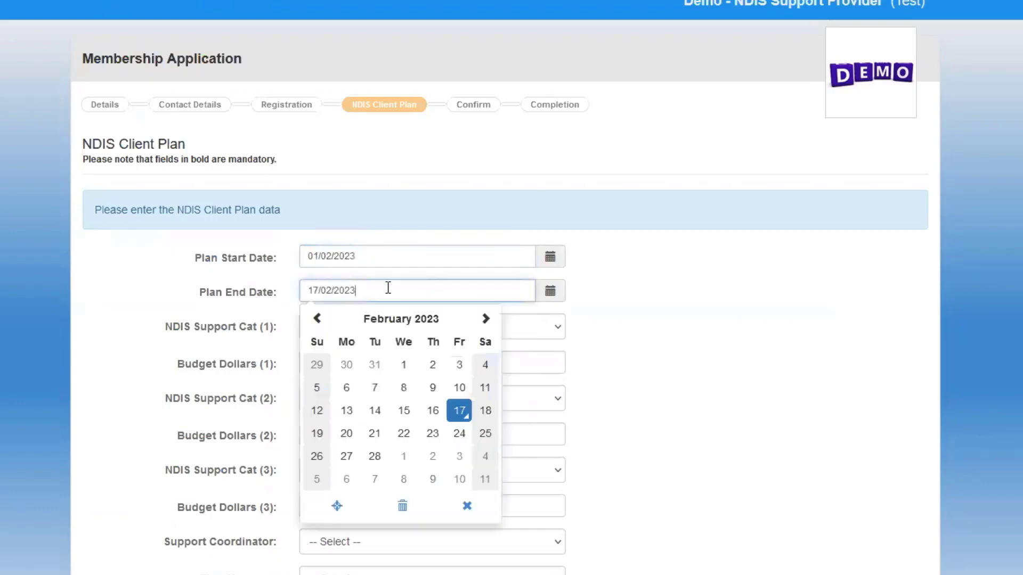
left_click(401, 320)
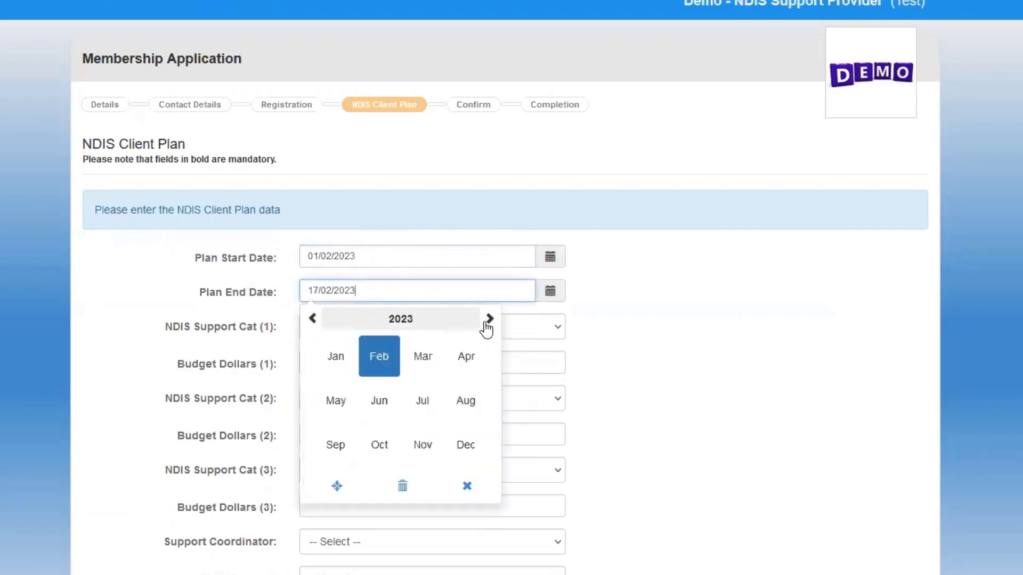
left_click(488, 319)
left_click(336, 357)
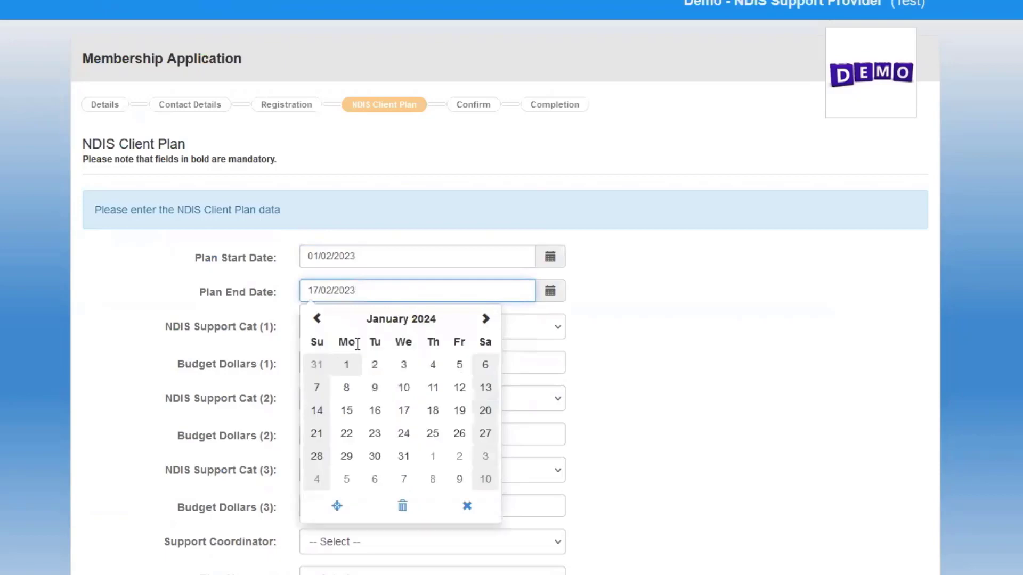
left_click(318, 363)
Give support category 1.01-Core-Assistance with Daily Living a budget of $10000.
left_click(343, 326)
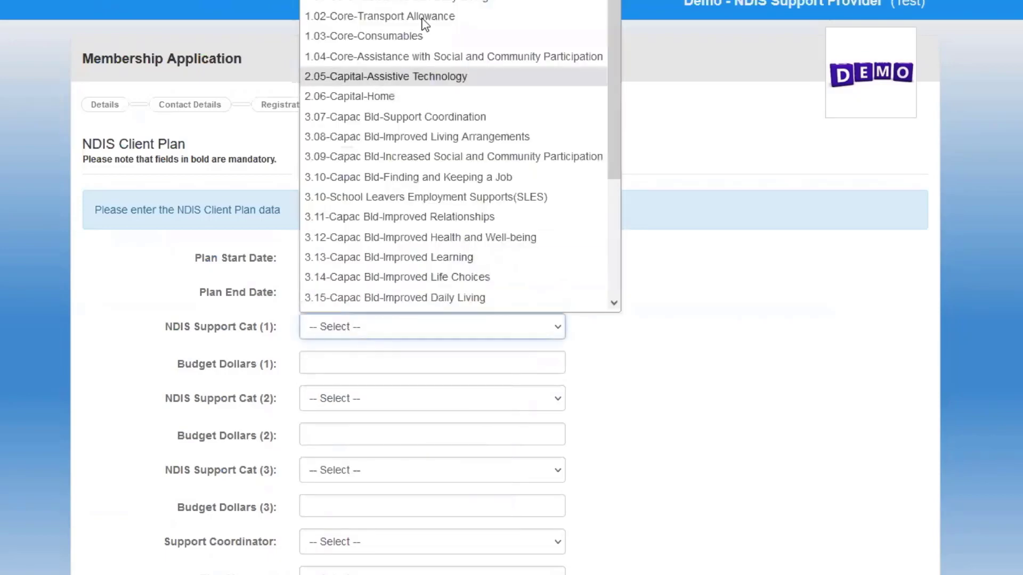
left_click(420, 2)
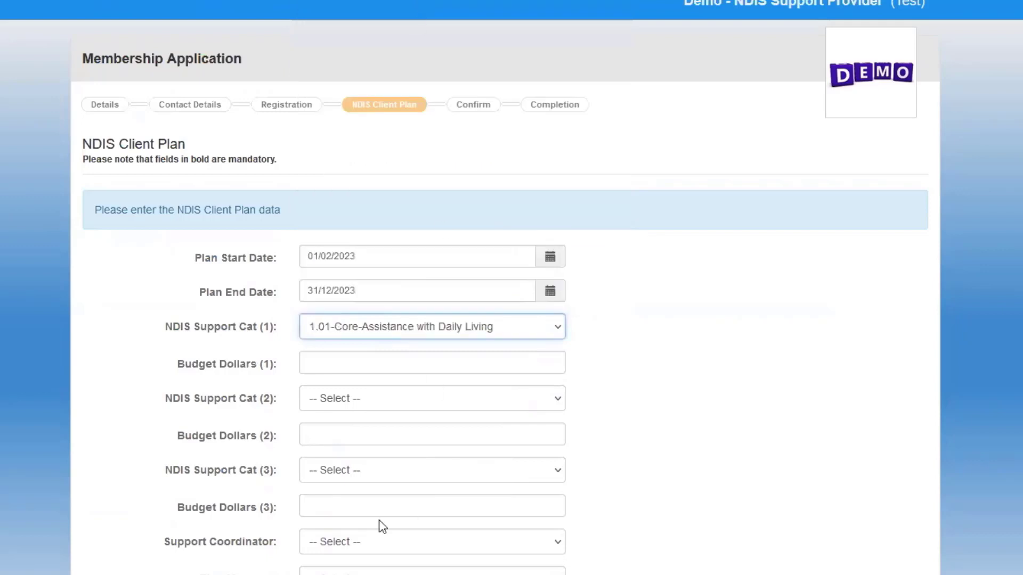
left_click(337, 364)
type("1000")
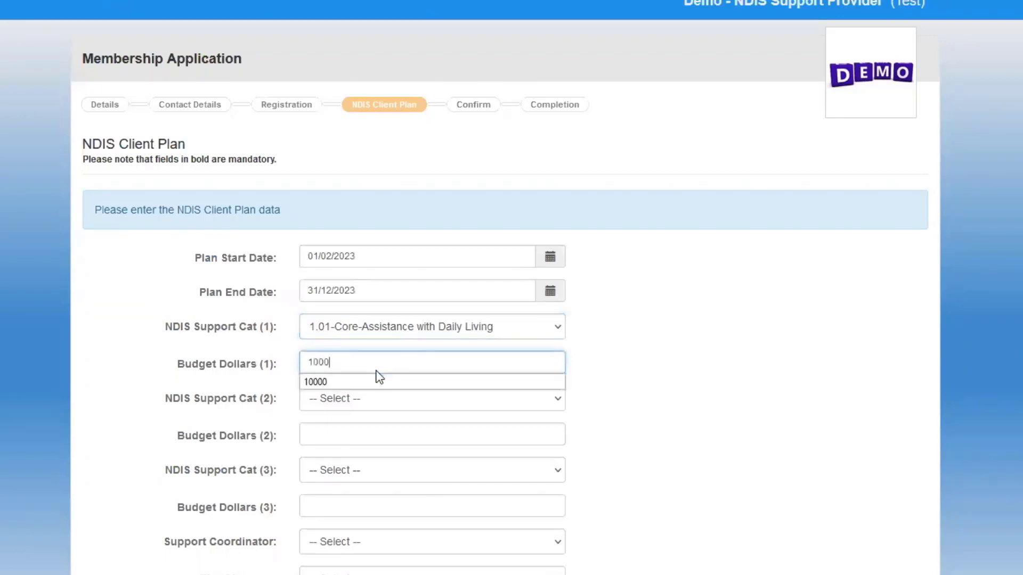
type("0")
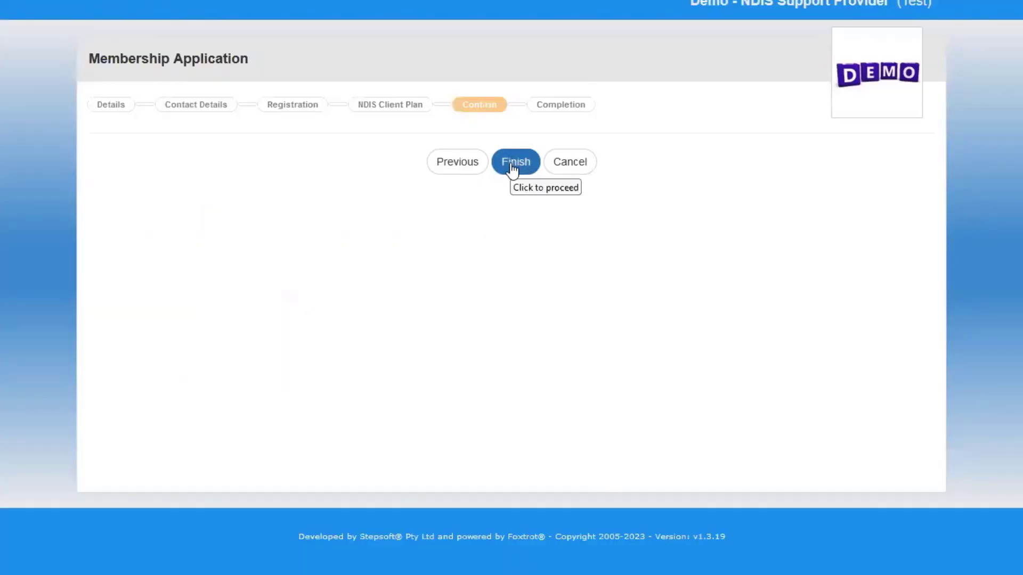
Review the plan, then finish and confirm the application and select the issued member ID.
left_click(463, 166)
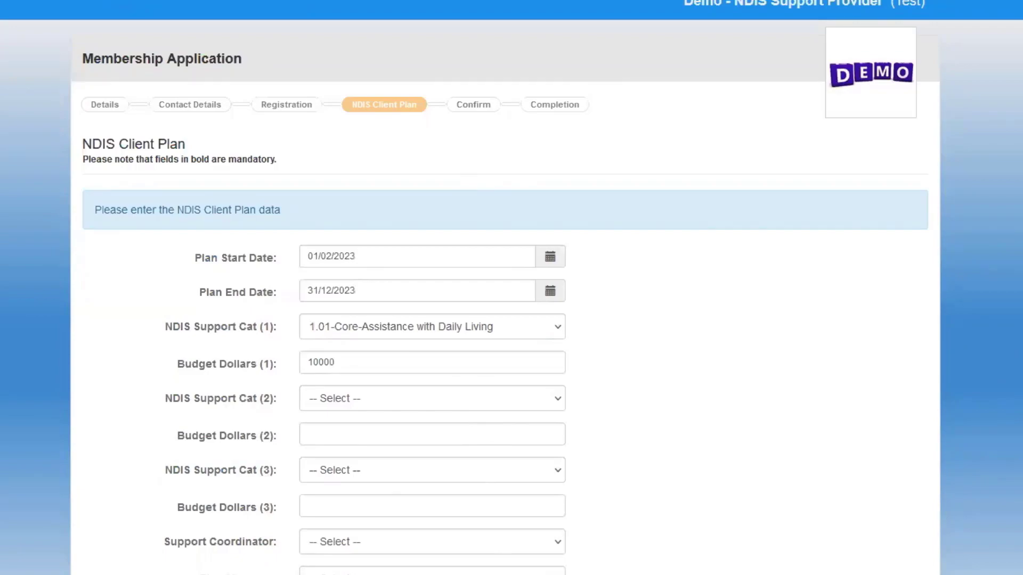
key("Return")
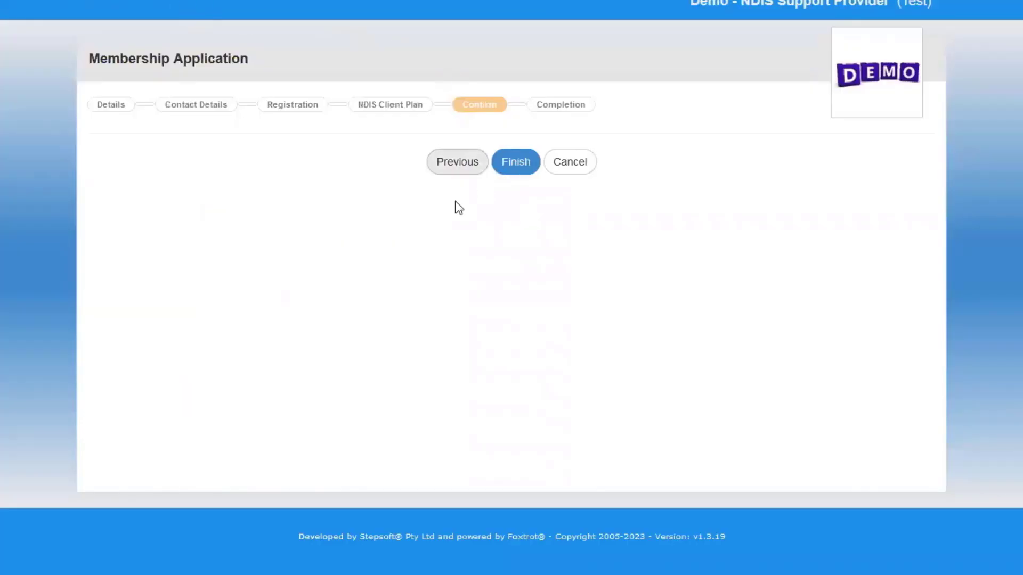
left_click(518, 162)
left_click(575, 336)
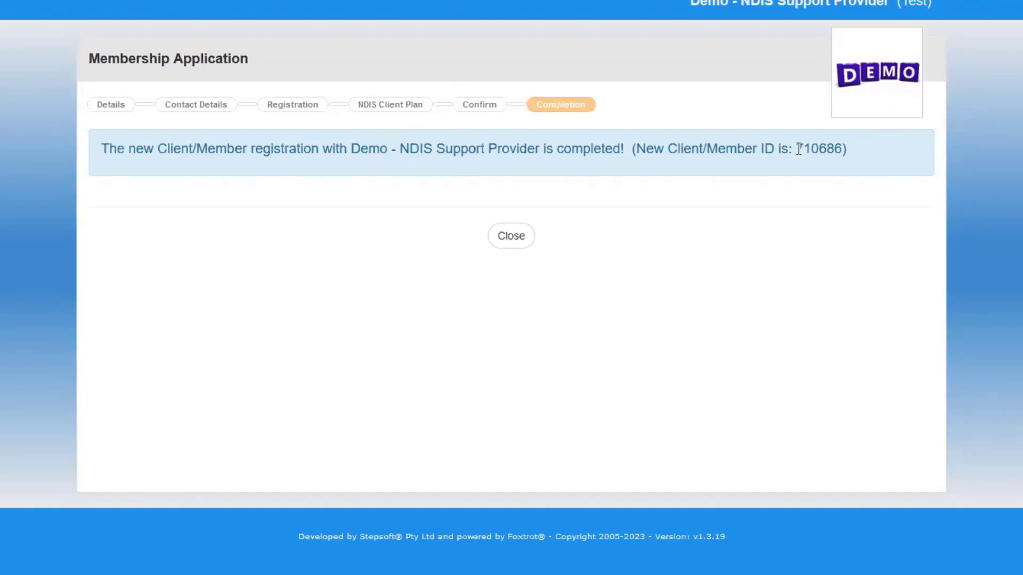
left_click_drag(798, 149, 851, 149)
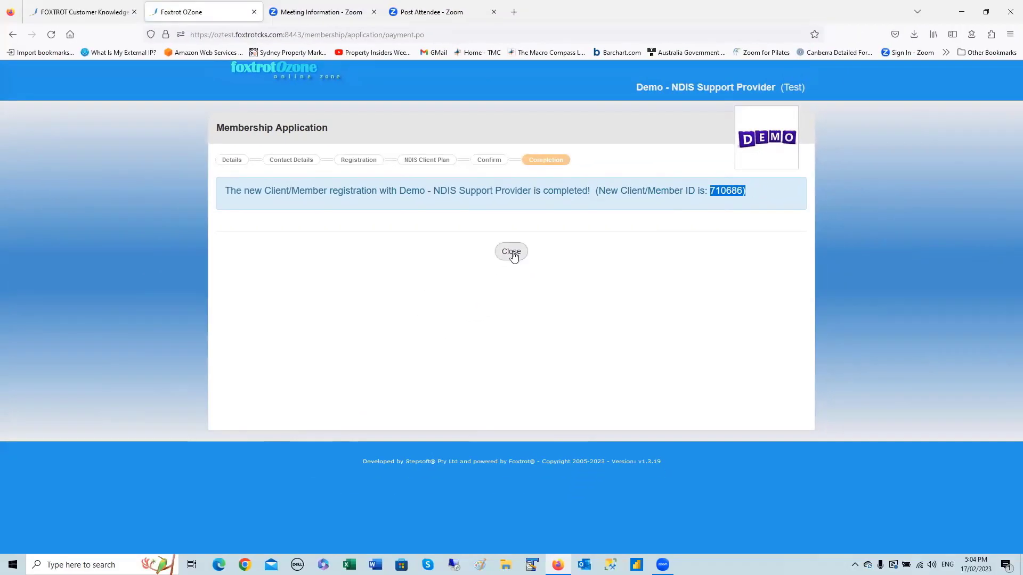
Close the completed application, then search by the participant's surname and open the matching record.
left_click(512, 252)
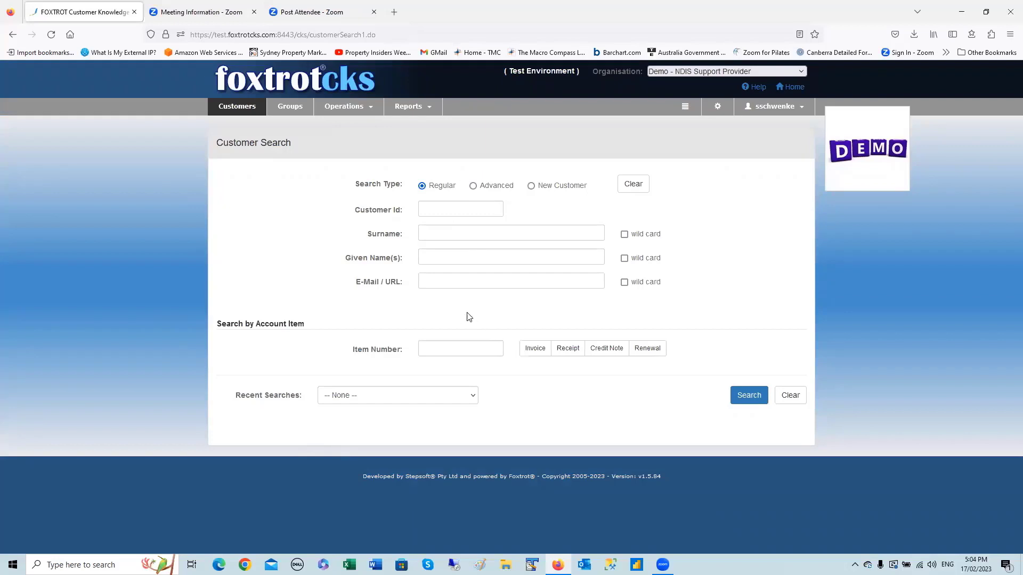
left_click(430, 236)
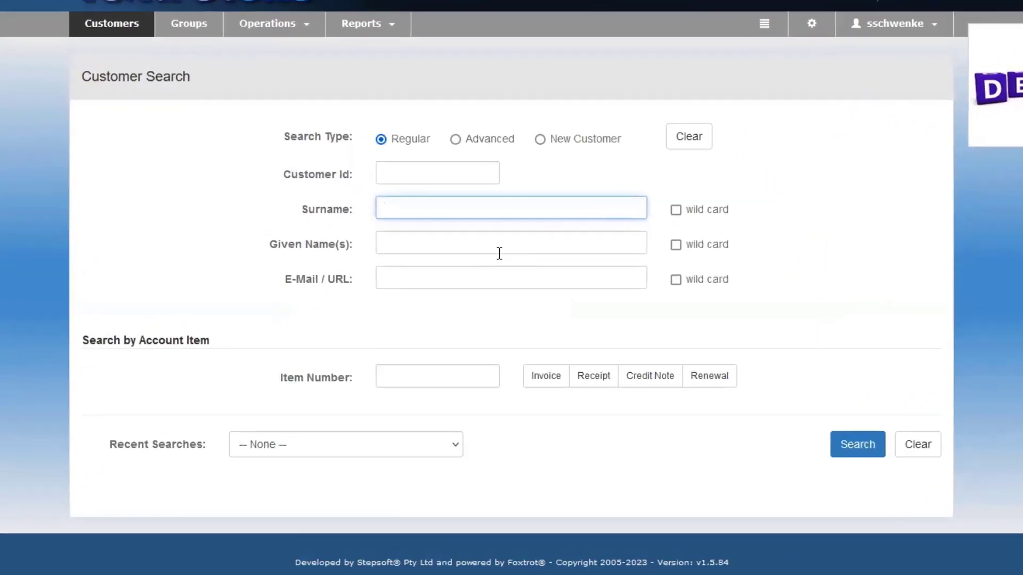
type("ly")
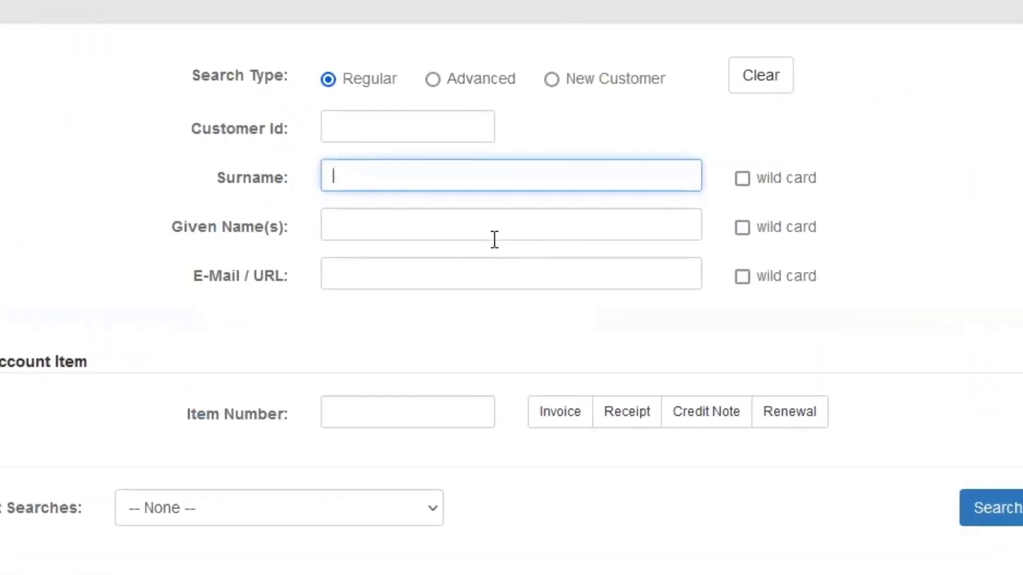
type("nc")
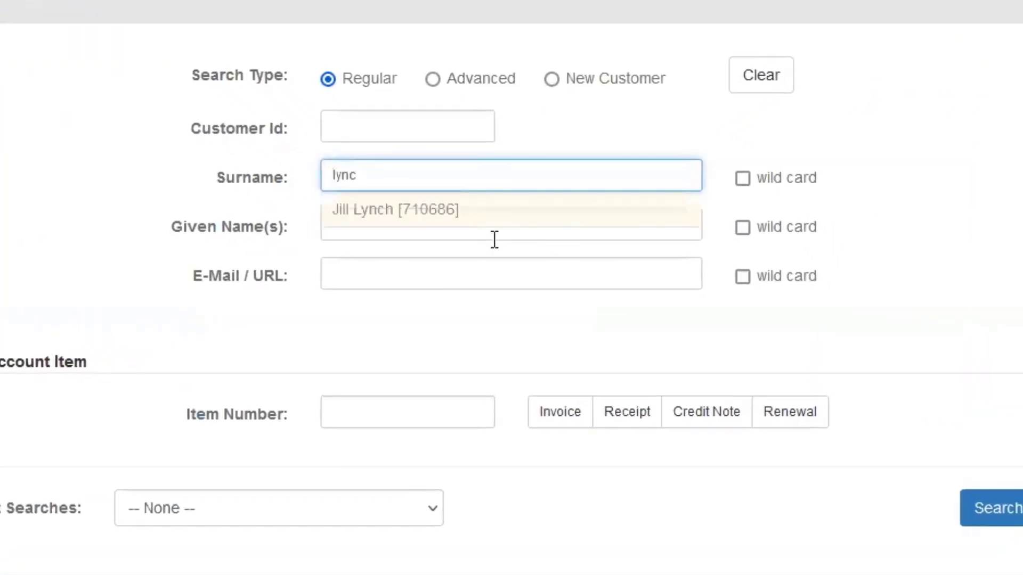
left_click(359, 205)
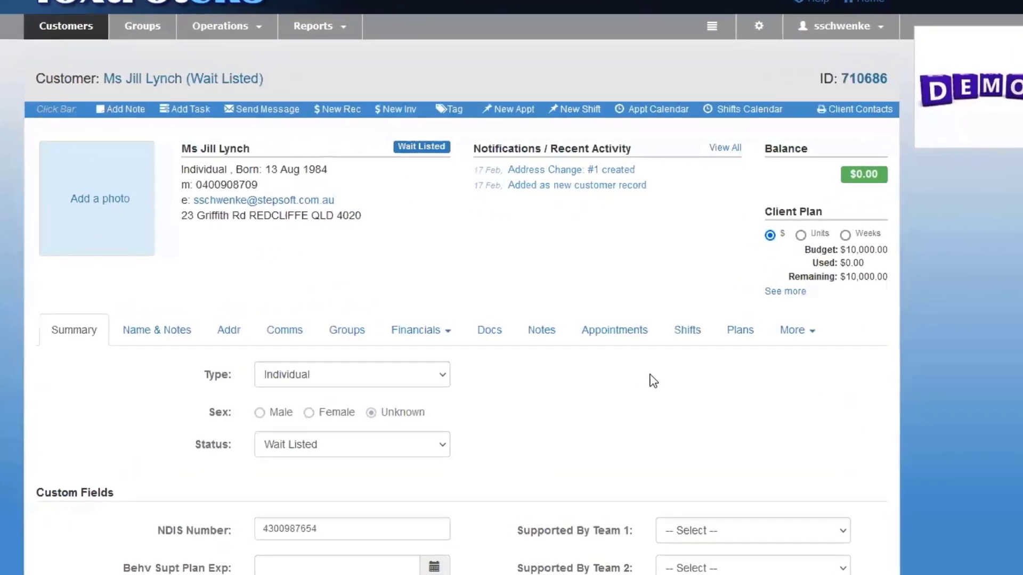
Start a new membership action from More > Approvals & Actions.
left_click(794, 331)
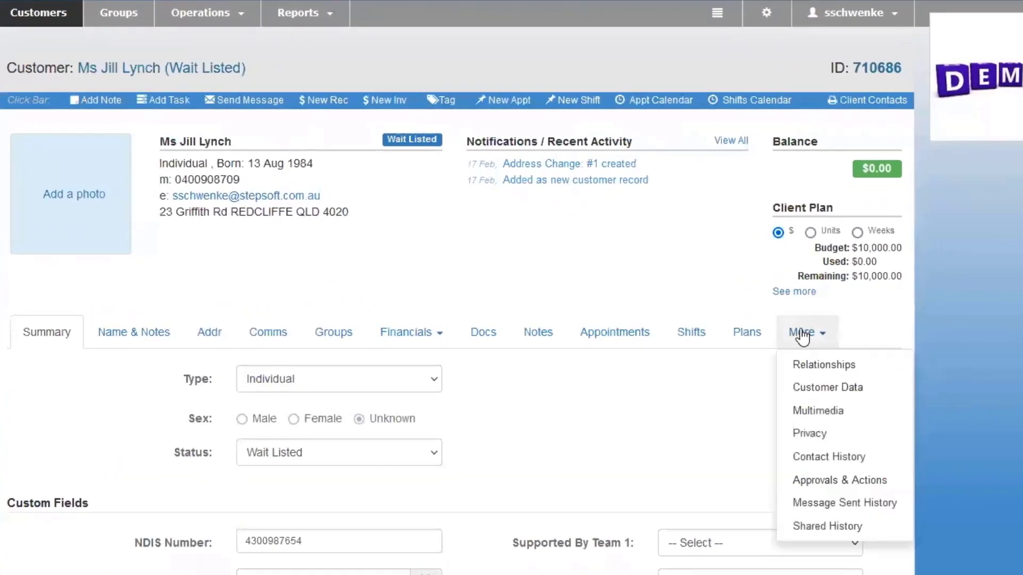
mouse_move(800, 344)
left_click(820, 487)
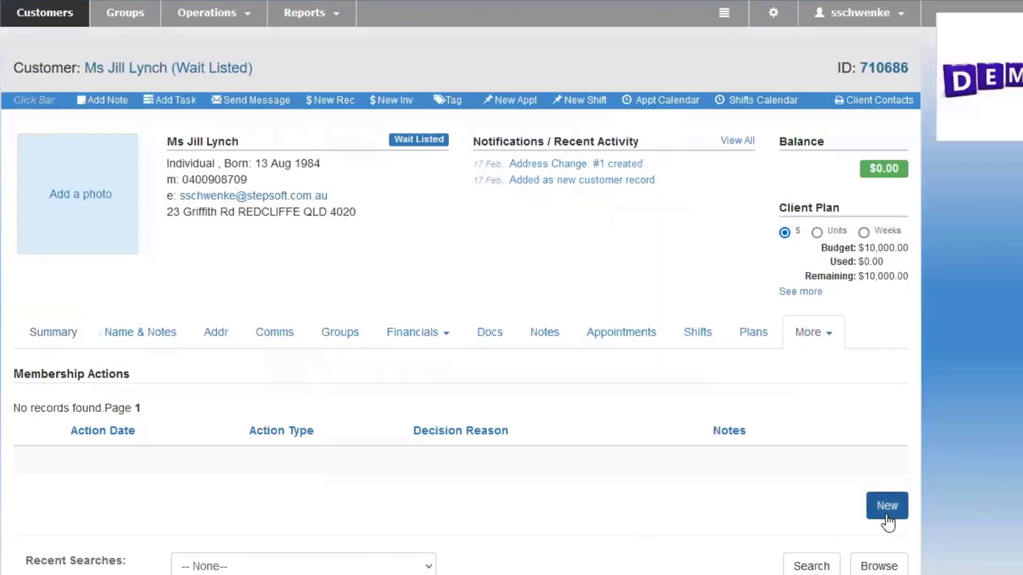
left_click(887, 513)
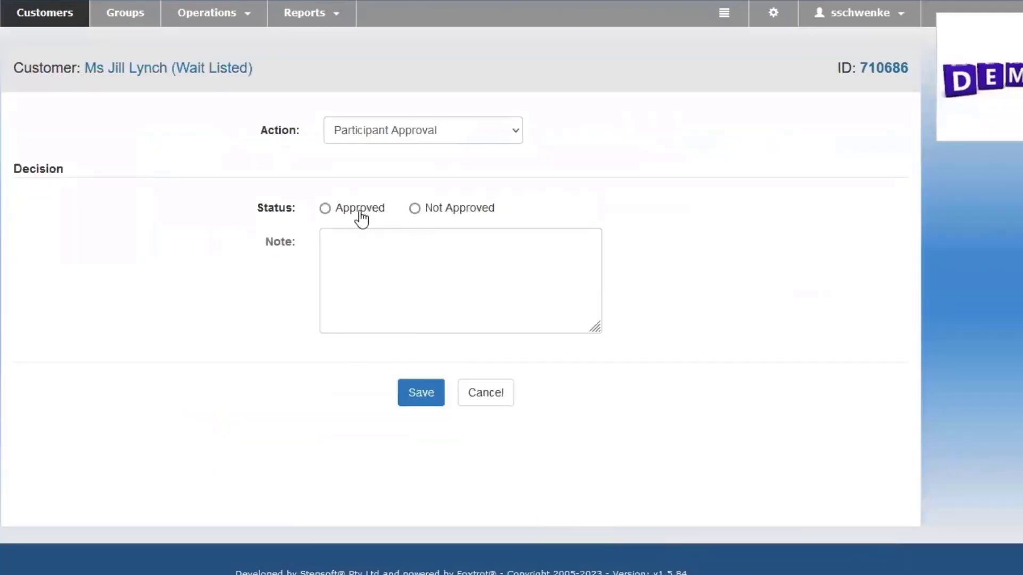
Save an Approved Participant Approval action with the note 'Note' and confirm it.
left_click(325, 208)
left_click(514, 131)
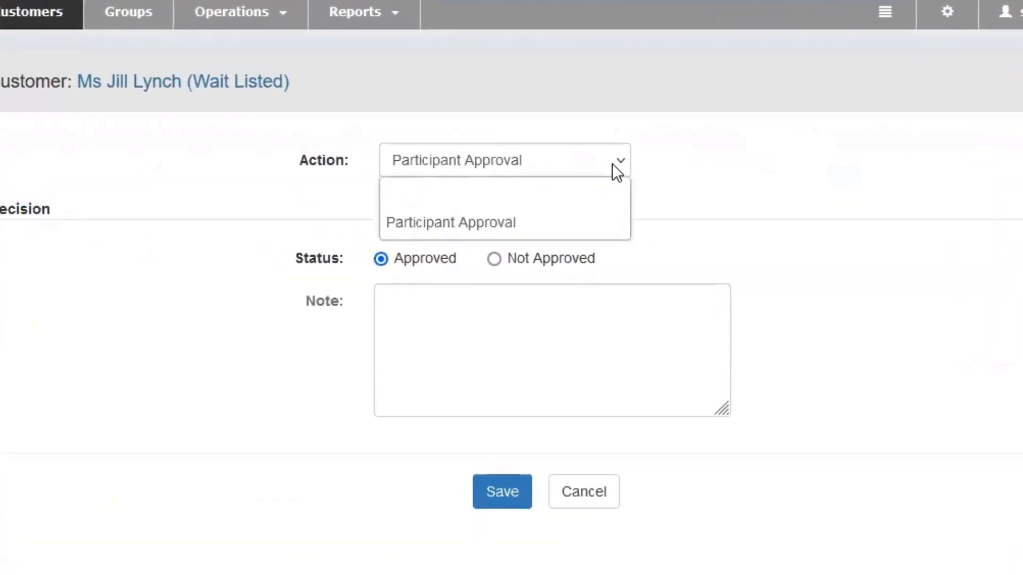
left_click(712, 165)
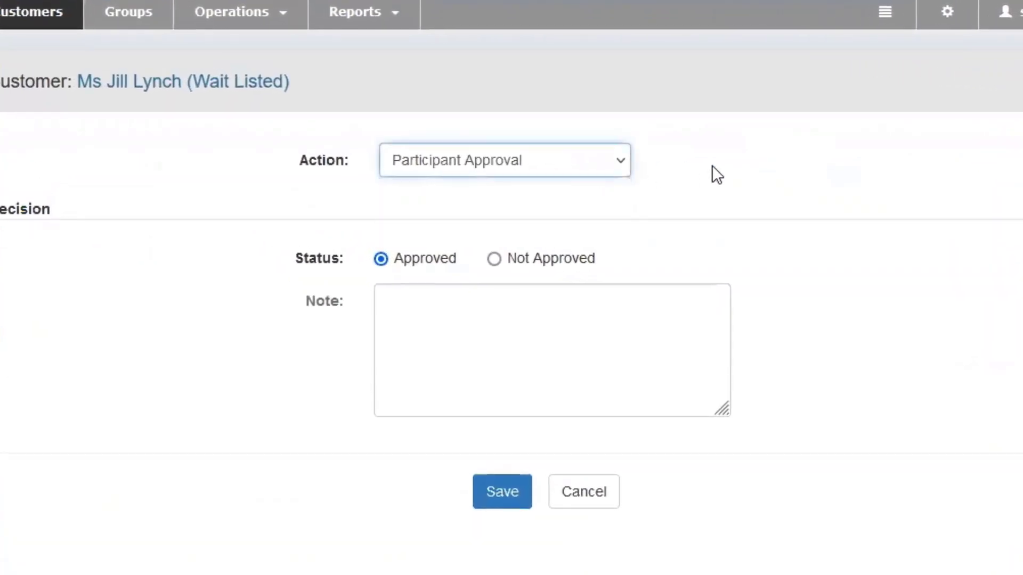
left_click(424, 308)
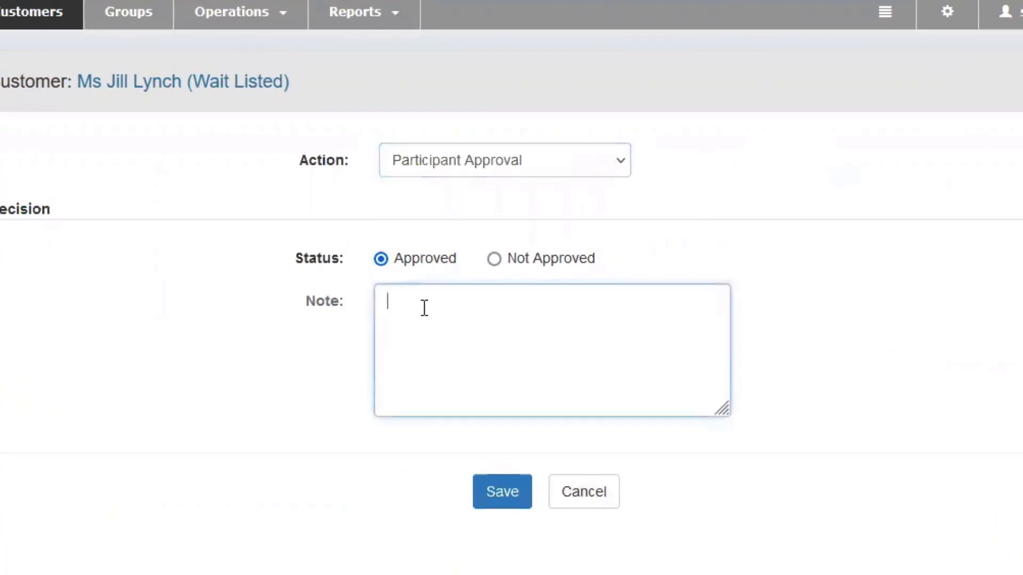
type("Note")
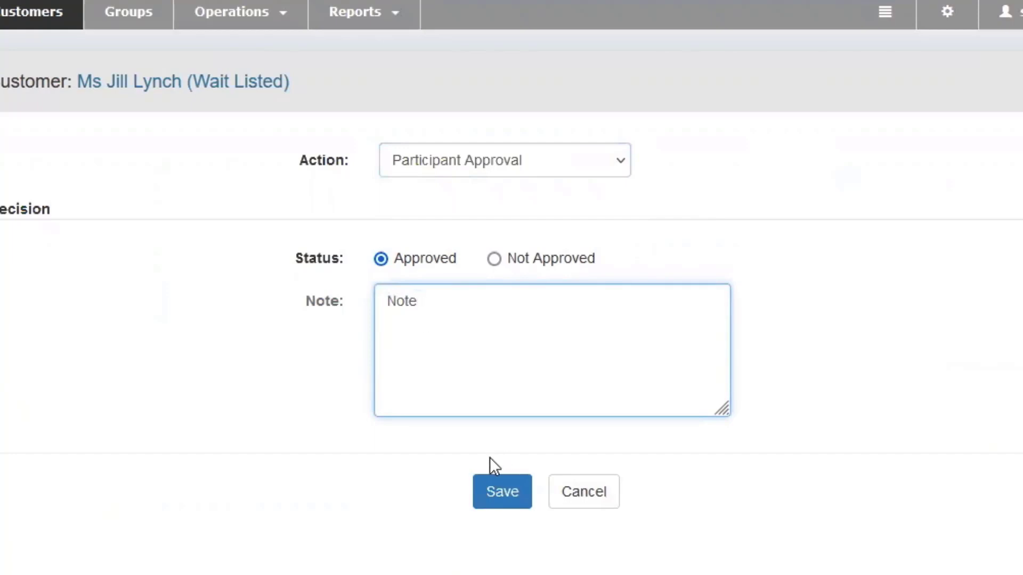
left_click(509, 495)
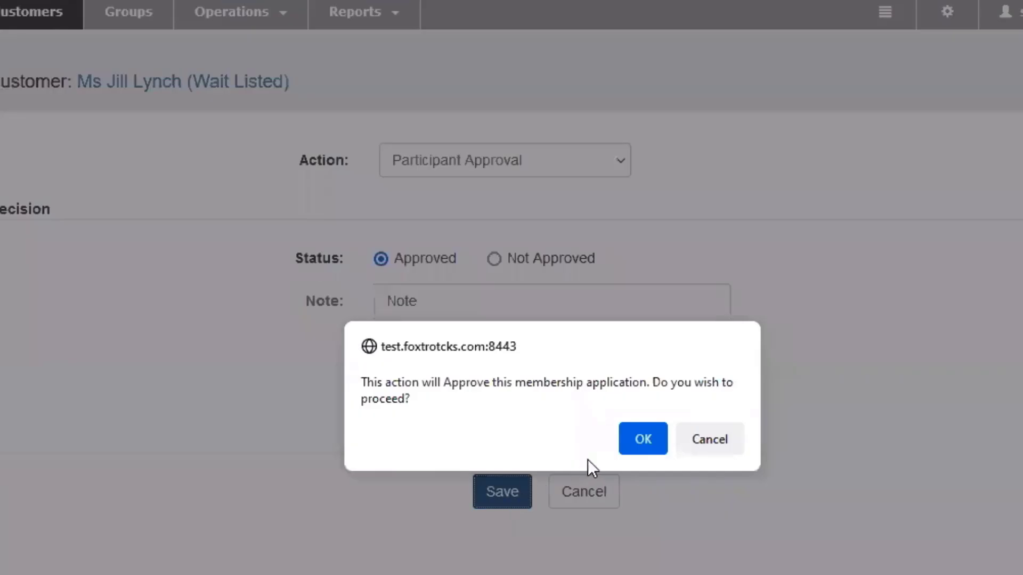
left_click(640, 439)
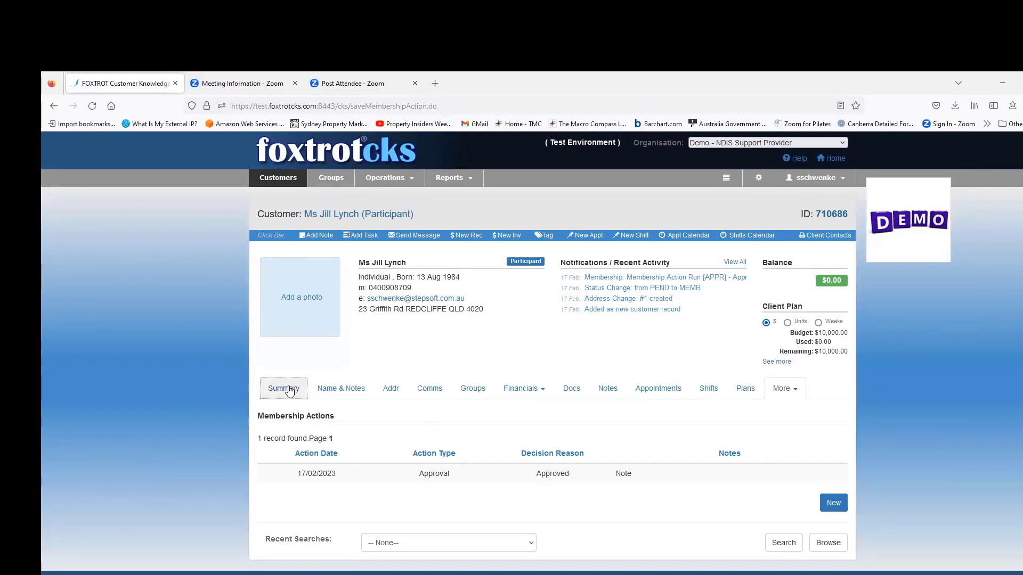
Return to the customer's summary to confirm Status Participant and the PEND-to-MEMB change on 17 Feb.
left_click(289, 391)
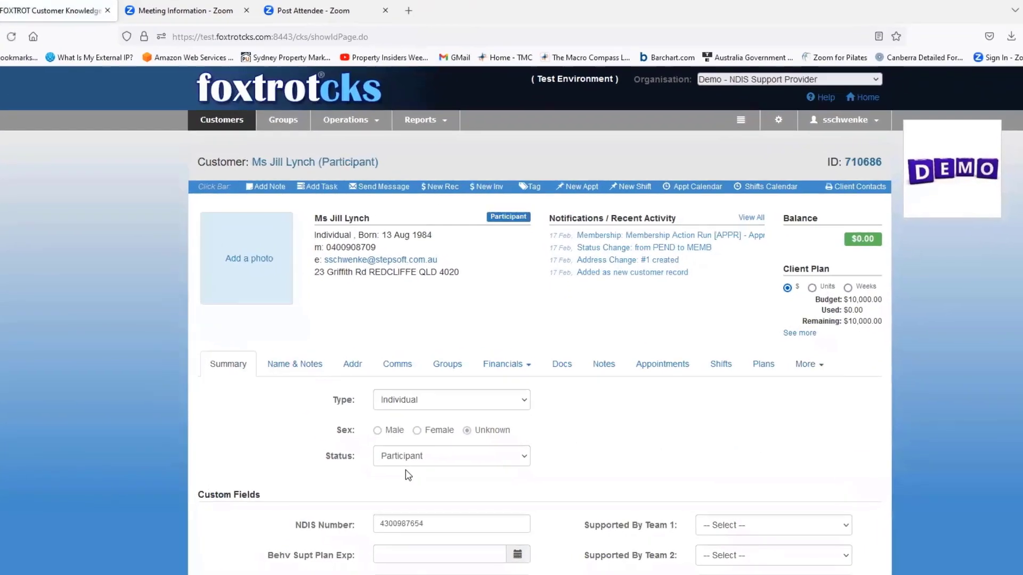